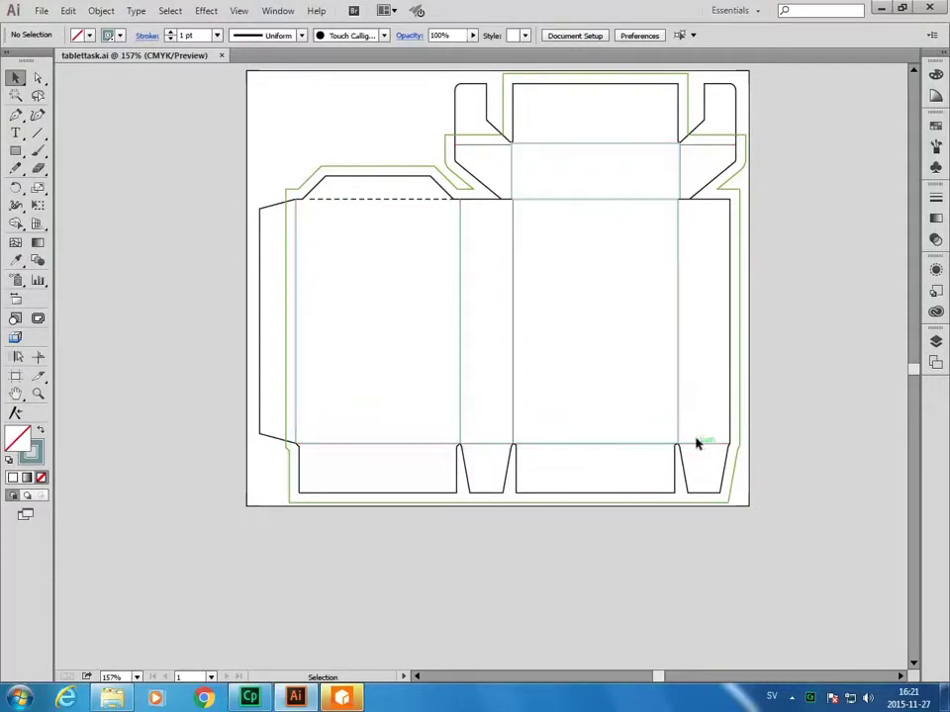
# Step: Float the Swatches panel as a taller list showing Crease, Cut, Outside Bleed and Print registration
pyautogui.click(932, 128)
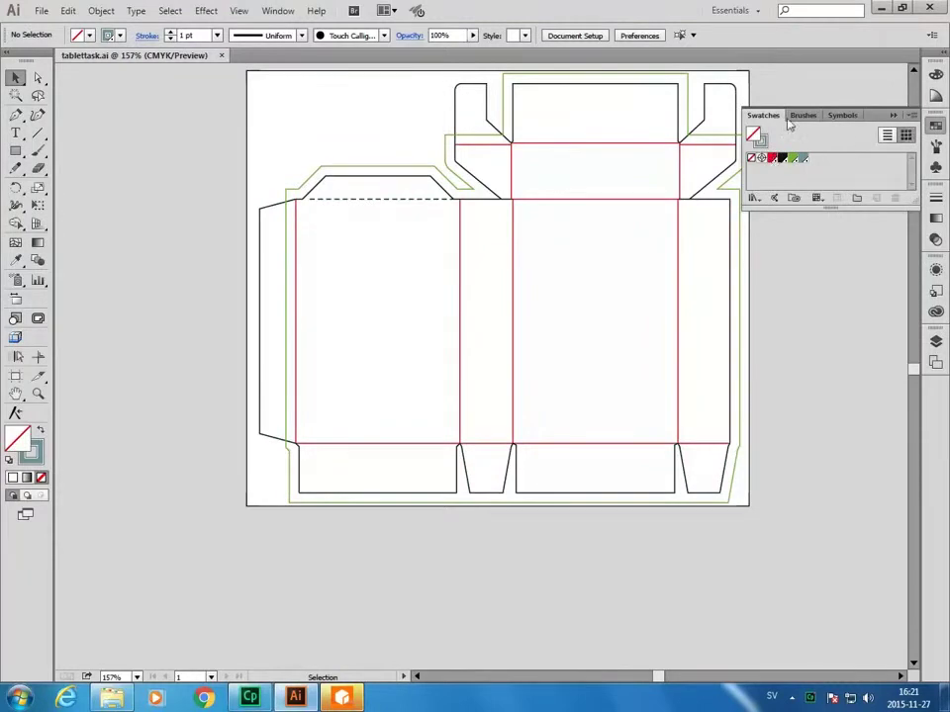
pyautogui.moveTo(763, 115); pyautogui.dragTo(107, 103)
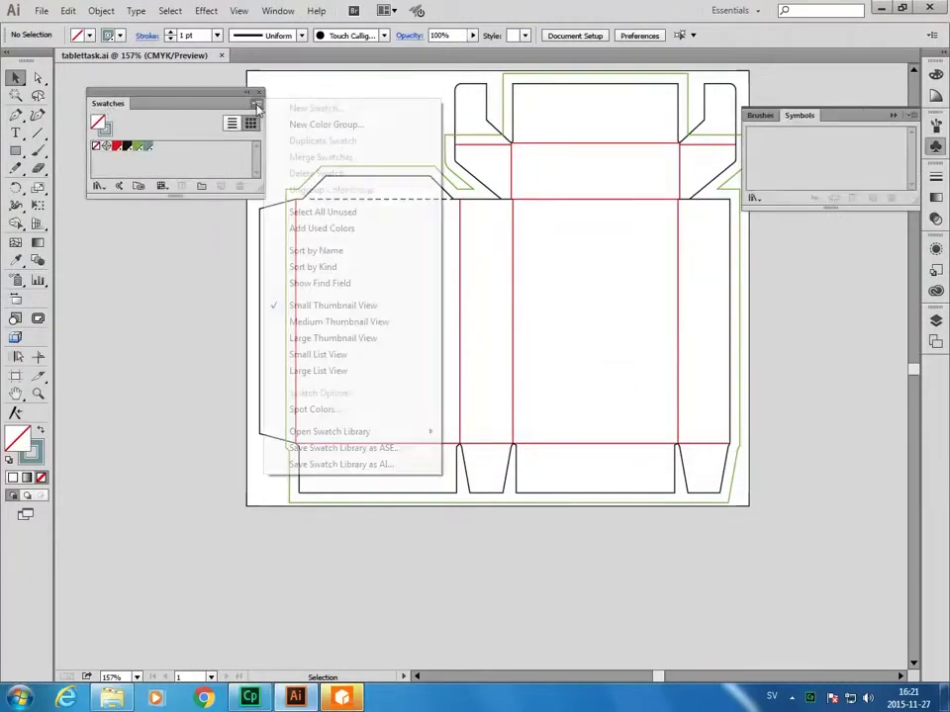
pyautogui.click(231, 123)
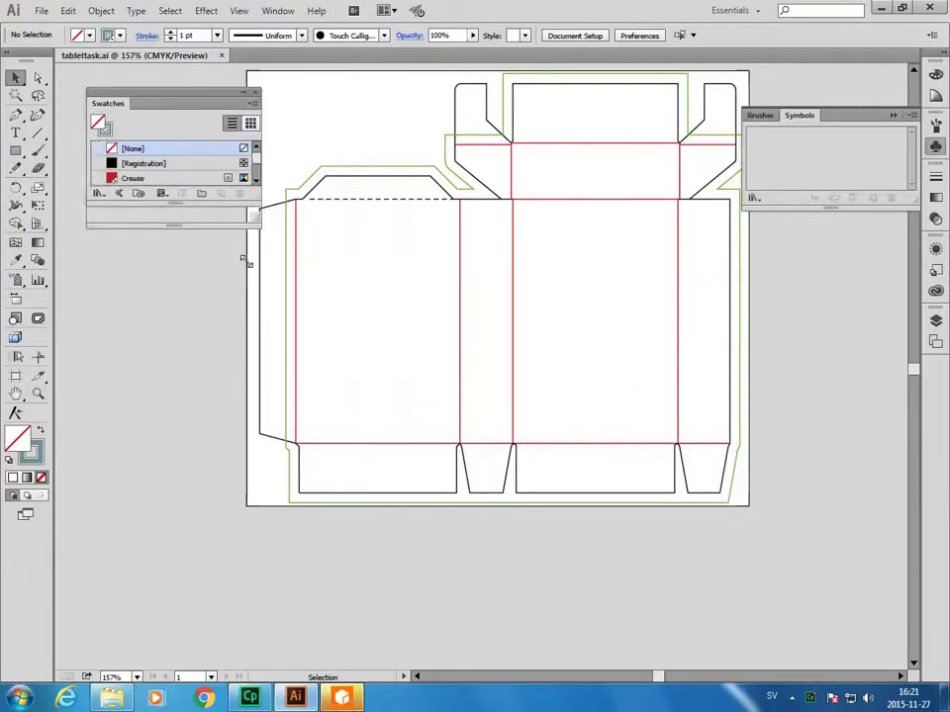
pyautogui.moveTo(255, 186); pyautogui.dragTo(256, 338)
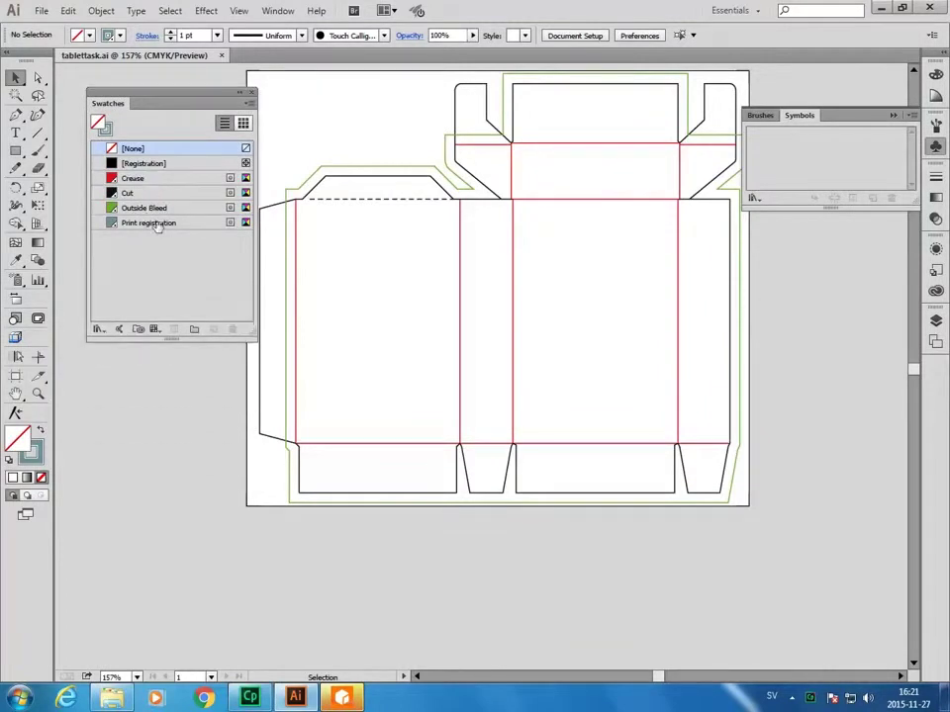
# Step: Select the dieline, move the swatch list to the lower left, and open the Help menu
pyautogui.click(301, 201)
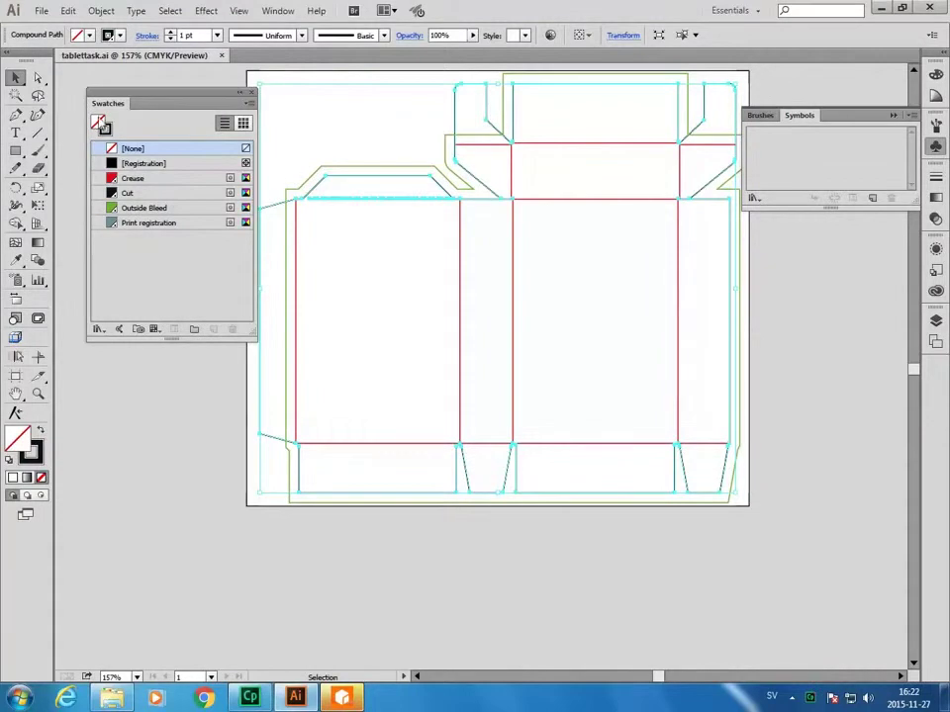
pyautogui.moveTo(188, 96); pyautogui.dragTo(147, 349)
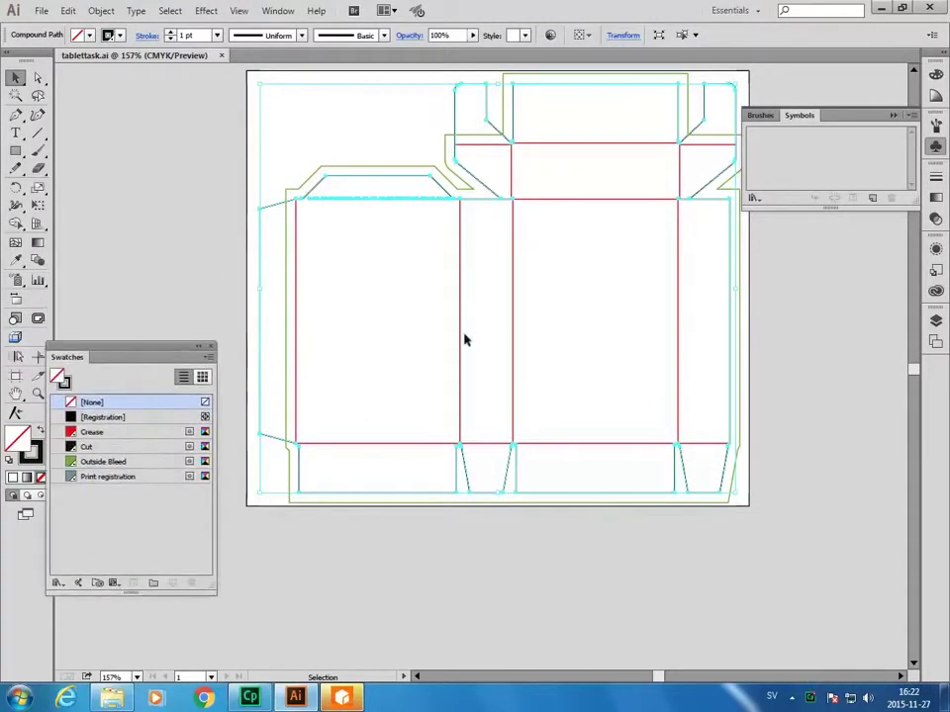
pyautogui.click(280, 11)
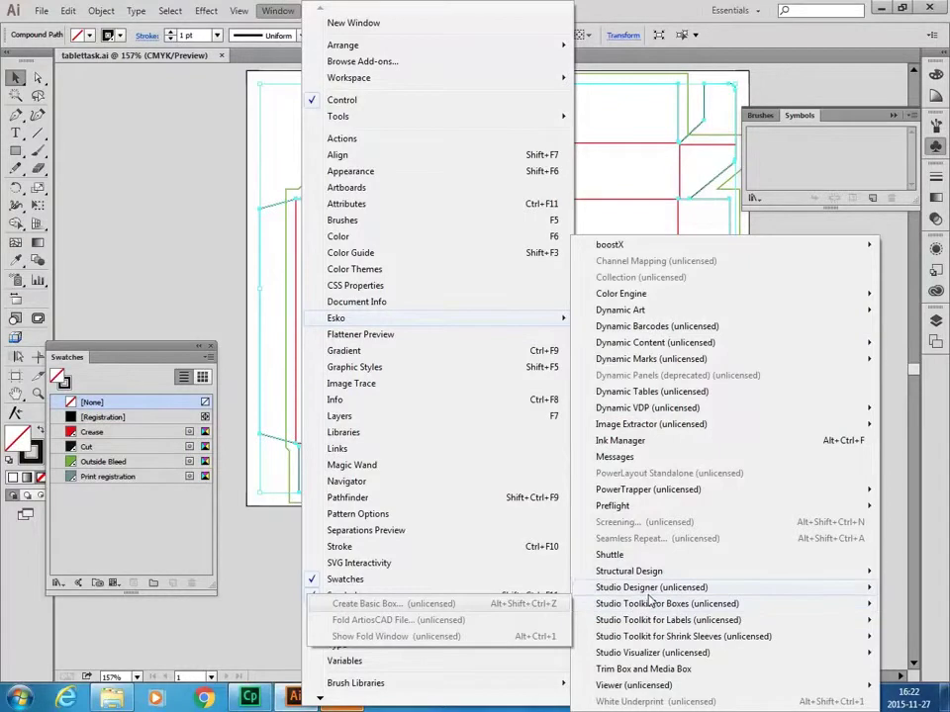
pyautogui.click(282, 11)
pyautogui.click(315, 10)
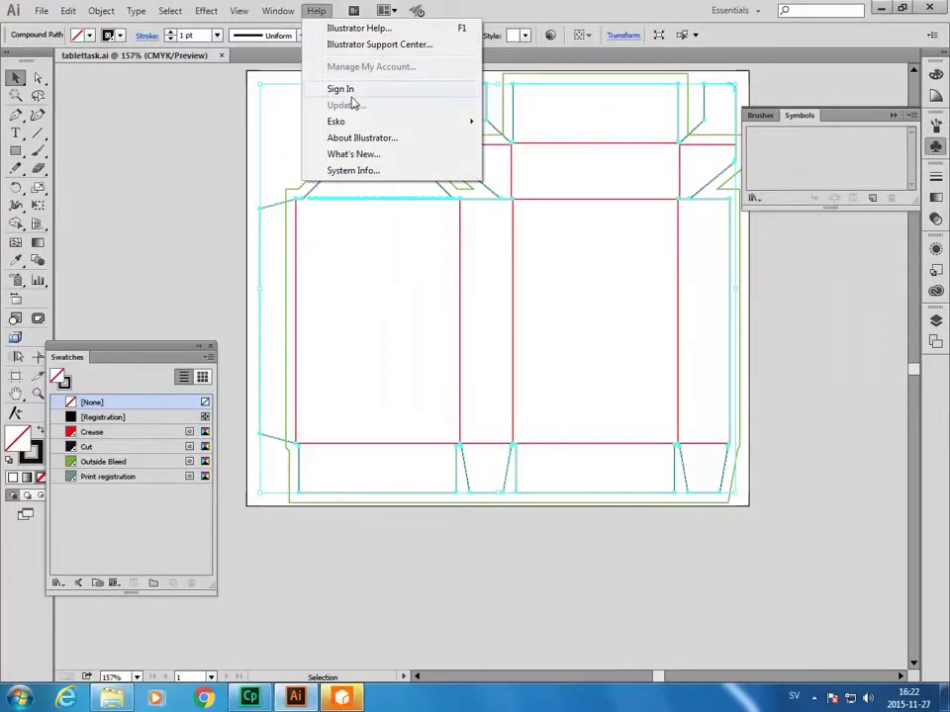
# Step: Verify the Esko plug-ins' network license server connects OK, then close both licence dialogs
pyautogui.moveTo(336, 121)
pyautogui.click(534, 155)
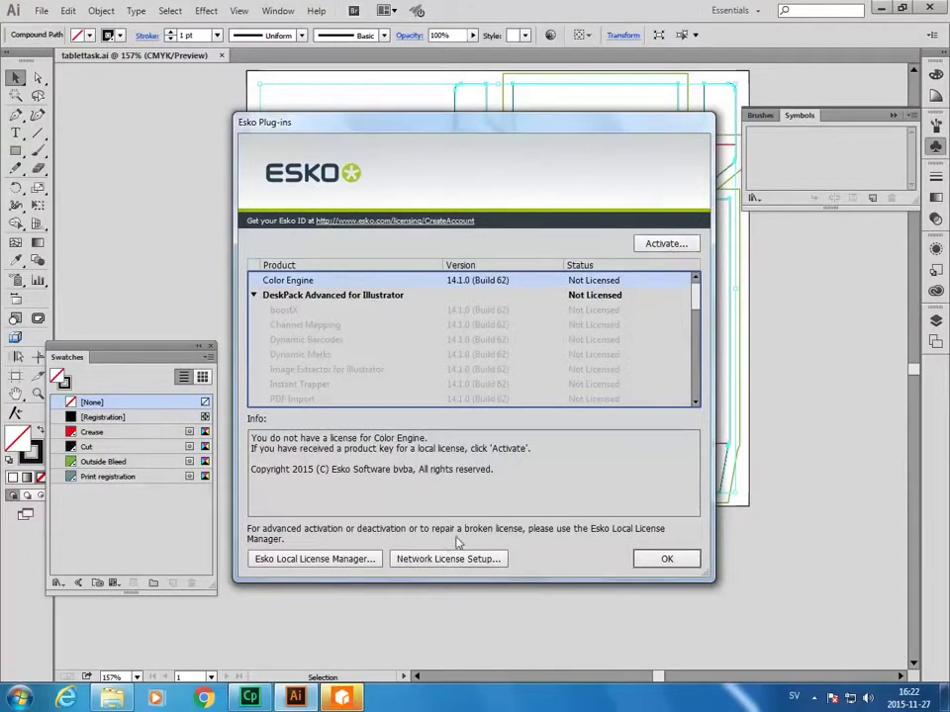
pyautogui.click(450, 559)
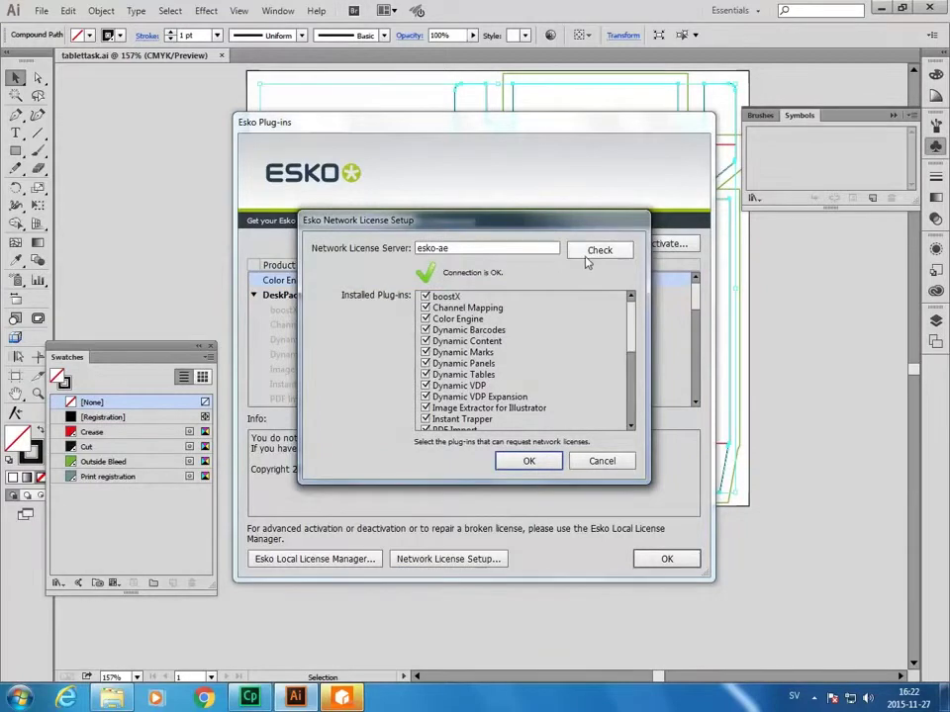
pyautogui.click(533, 462)
pyautogui.click(662, 558)
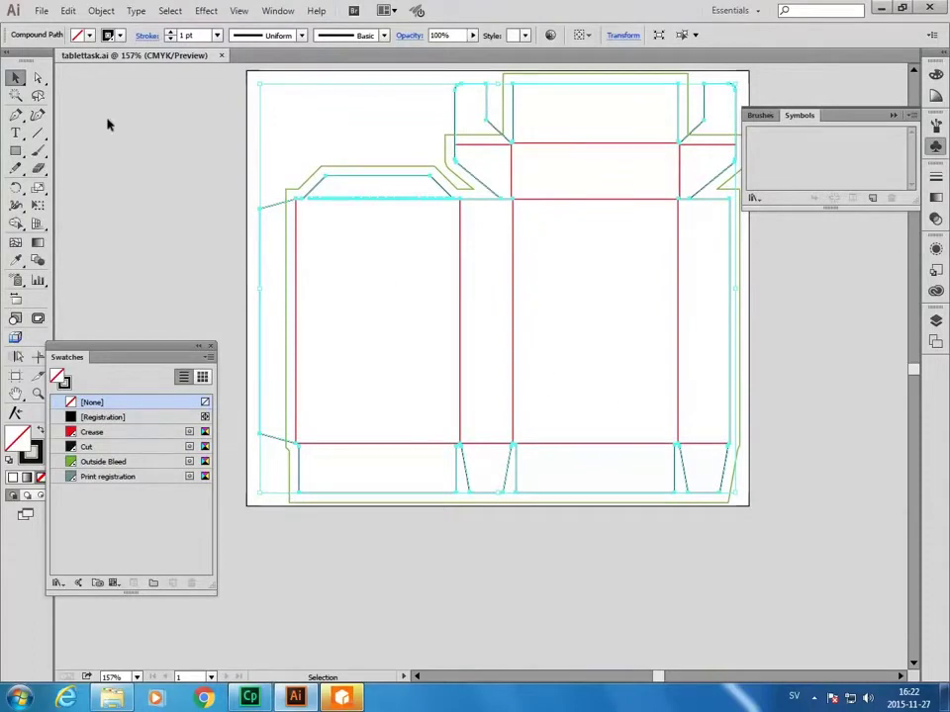
# Step: Quit Illustrator and relaunch it from the taskbar
pyautogui.click(41, 11)
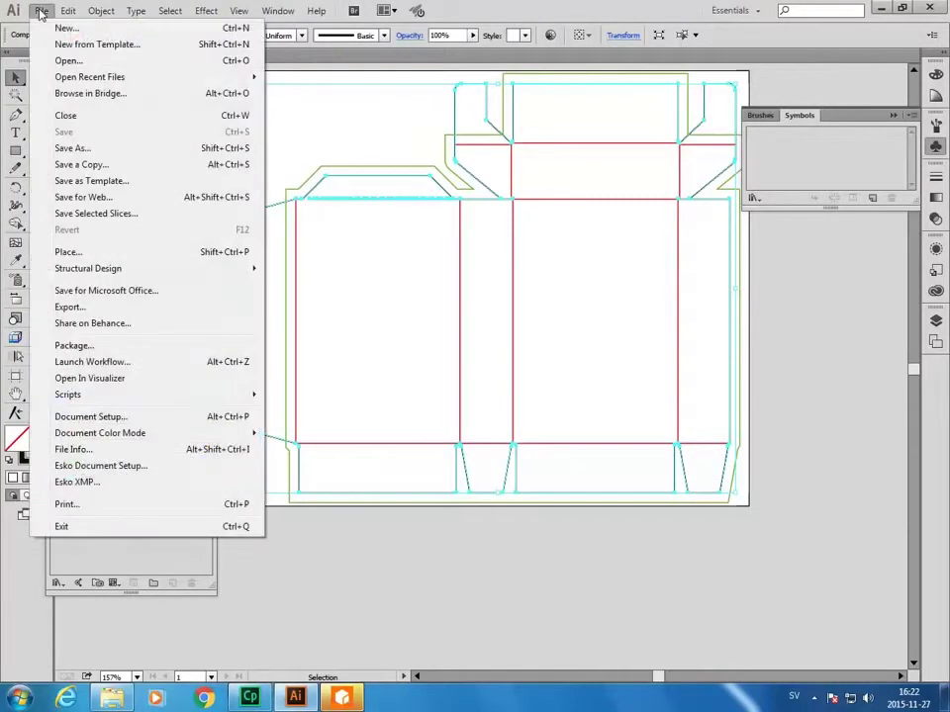
pyautogui.click(124, 527)
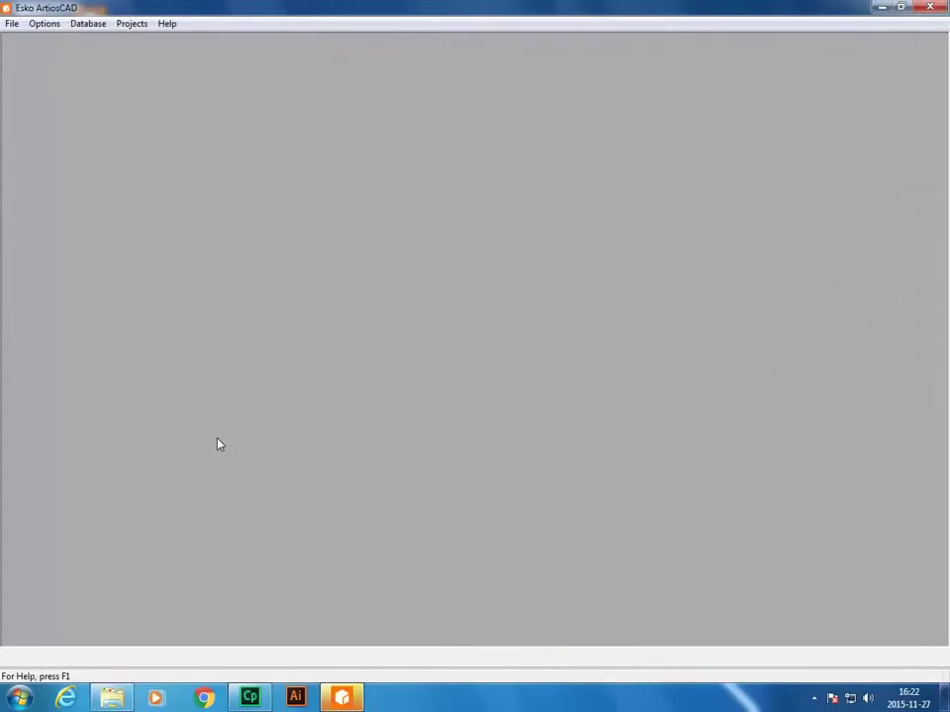
pyautogui.click(296, 697)
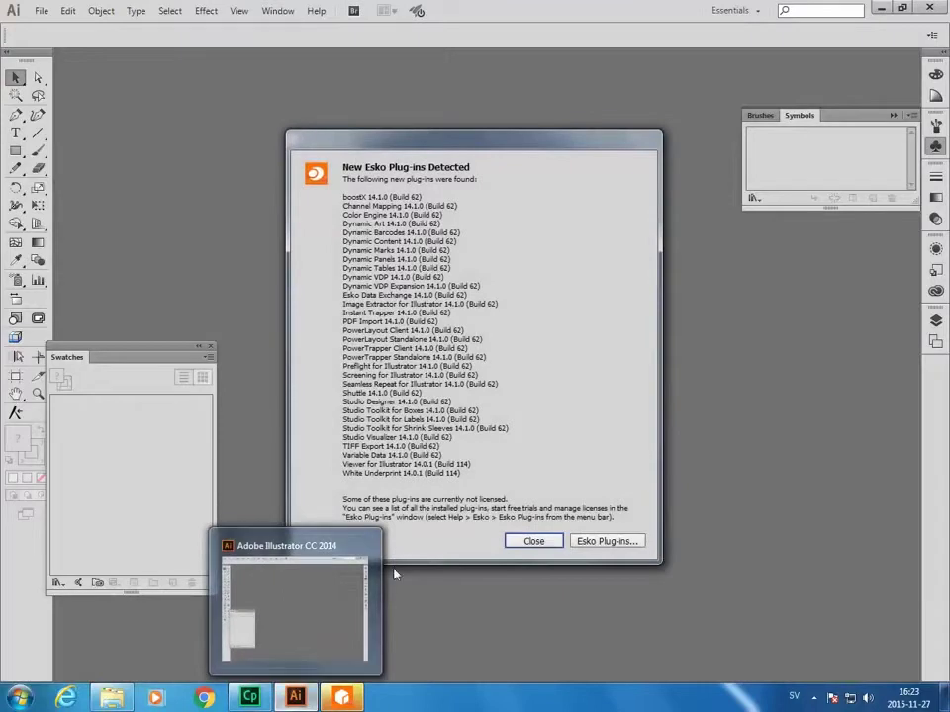
# Step: Dismiss the Esko plug-in and What's New startup notices, then reopen tablettask.ai from recent files
pyautogui.click(535, 543)
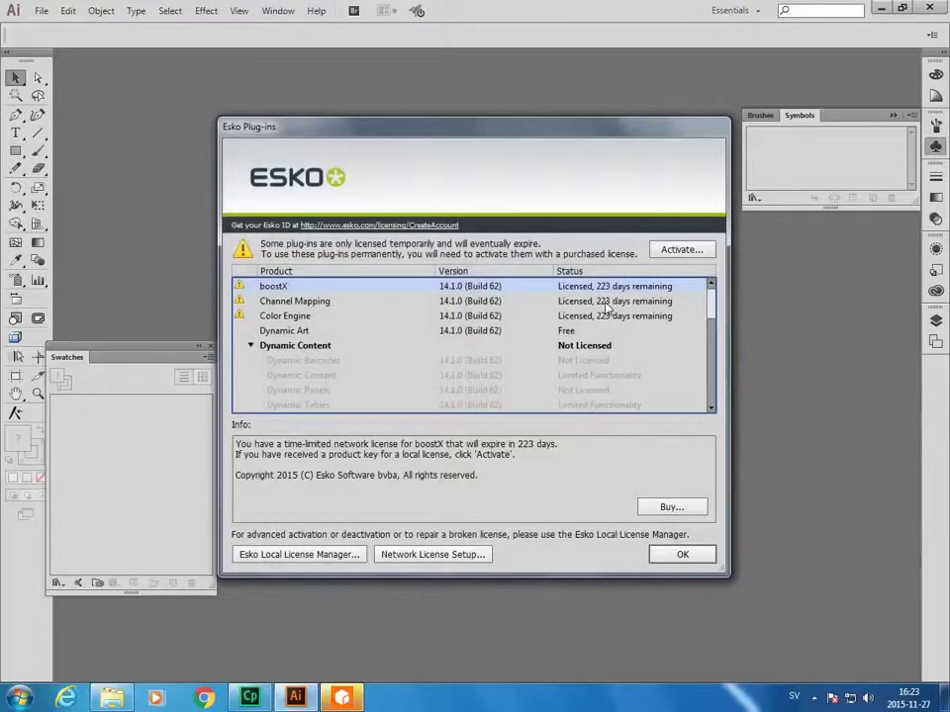
pyautogui.click(682, 555)
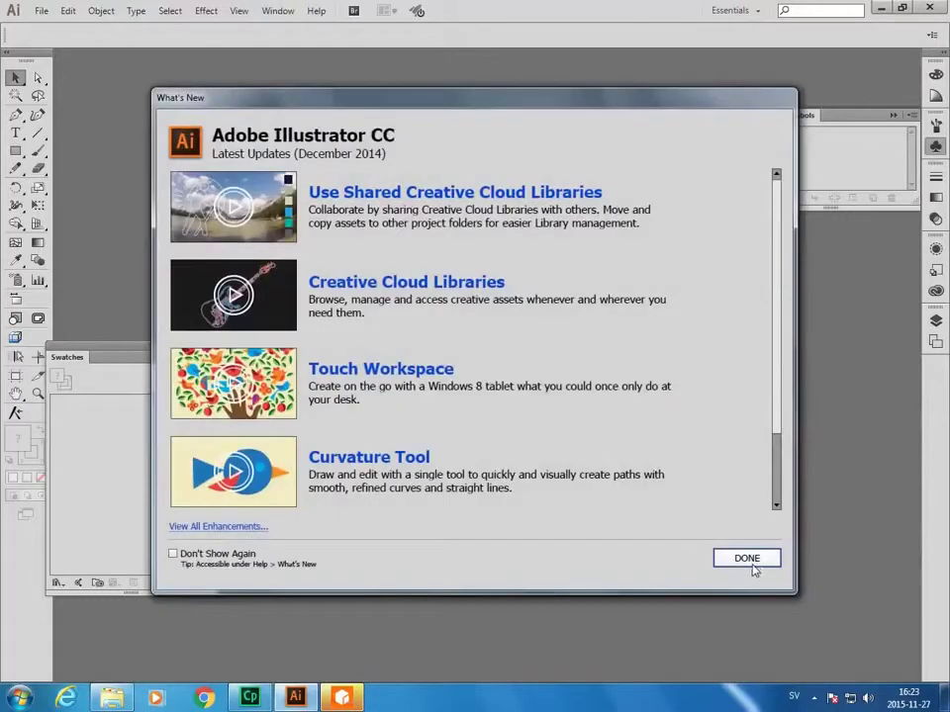
pyautogui.click(750, 563)
pyautogui.click(40, 11)
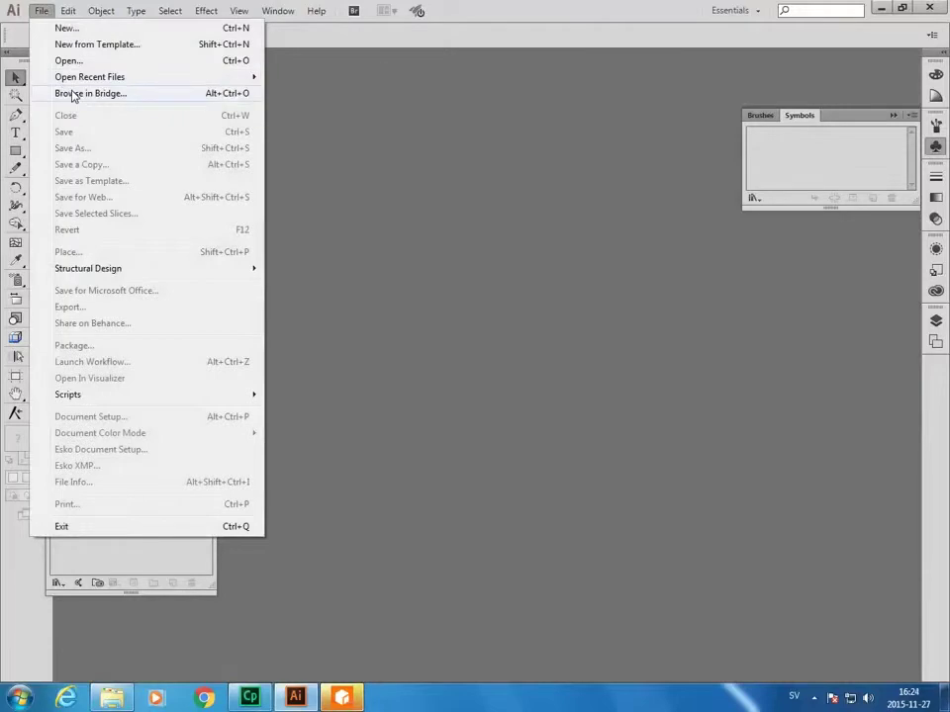
pyautogui.moveTo(89, 76)
pyautogui.click(301, 77)
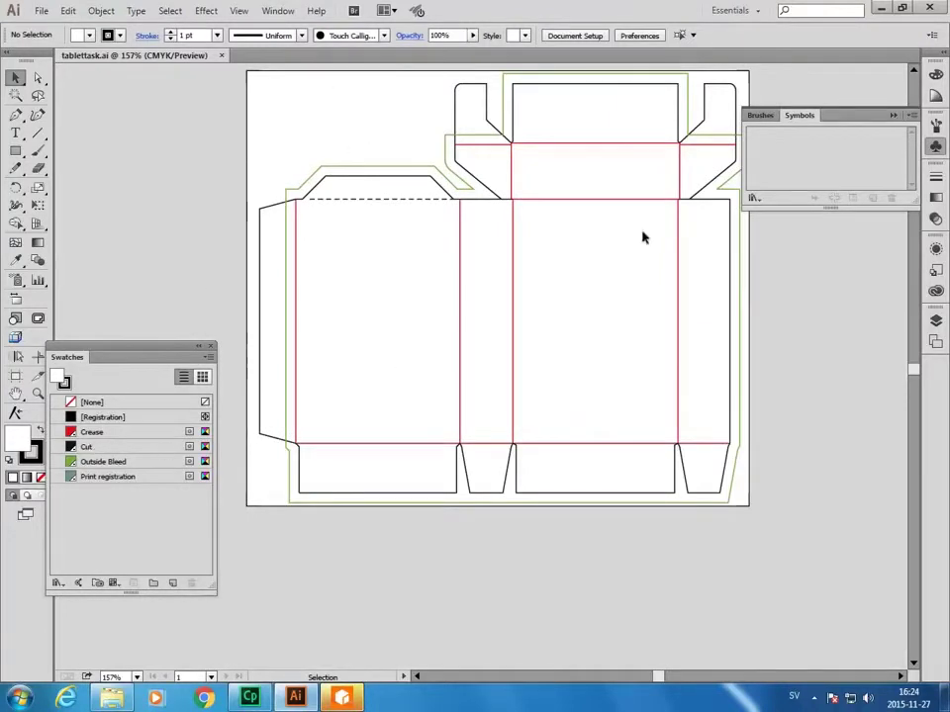
# Step: Open Separations Preview with Overprint Preview turned on
pyautogui.click(270, 11)
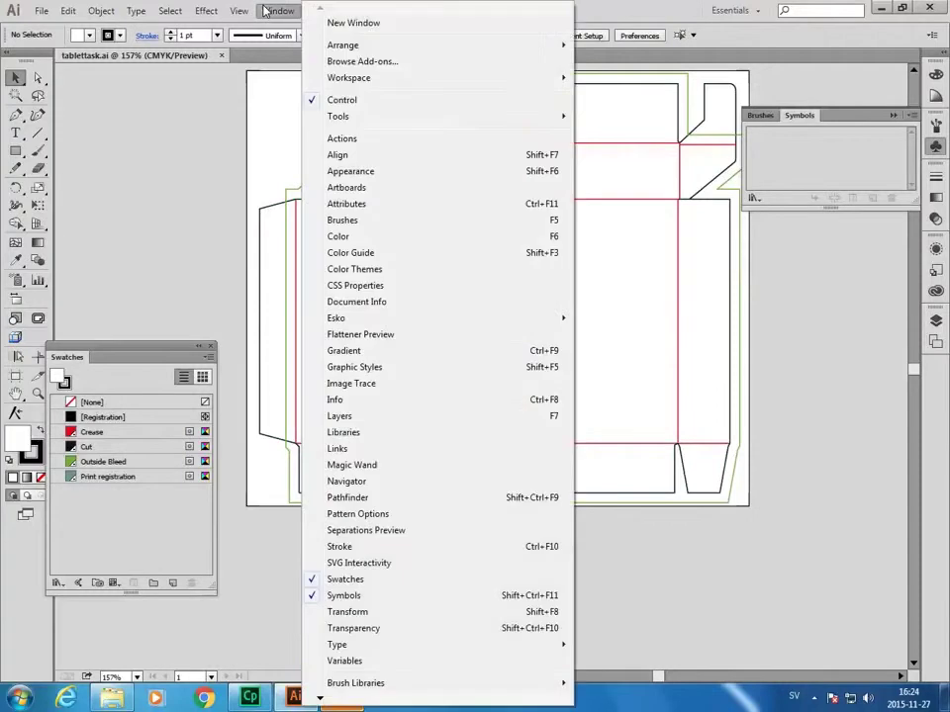
pyautogui.click(428, 532)
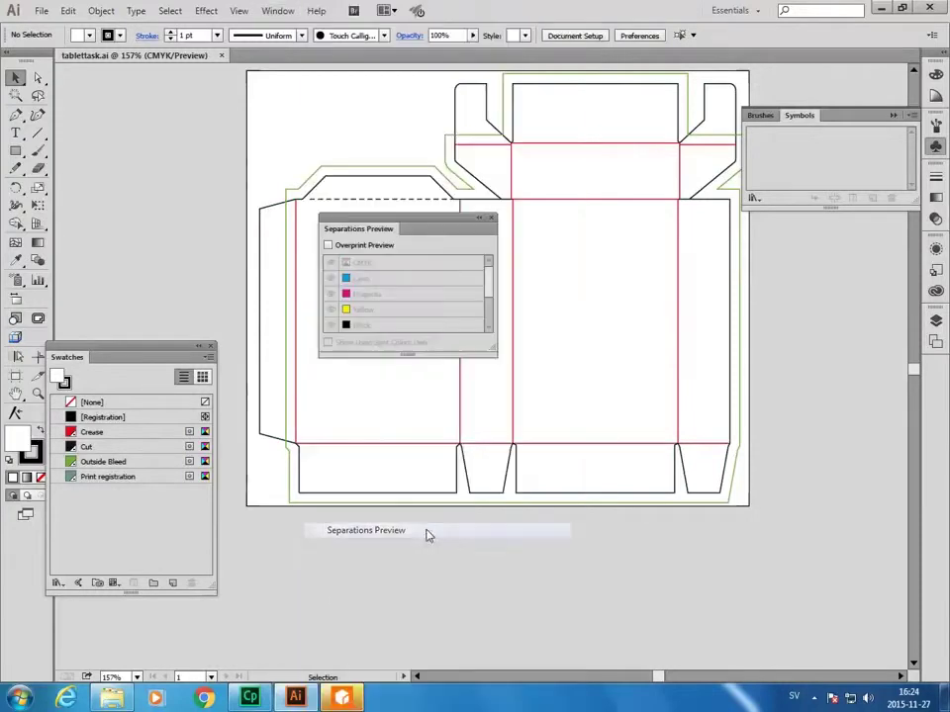
pyautogui.click(341, 249)
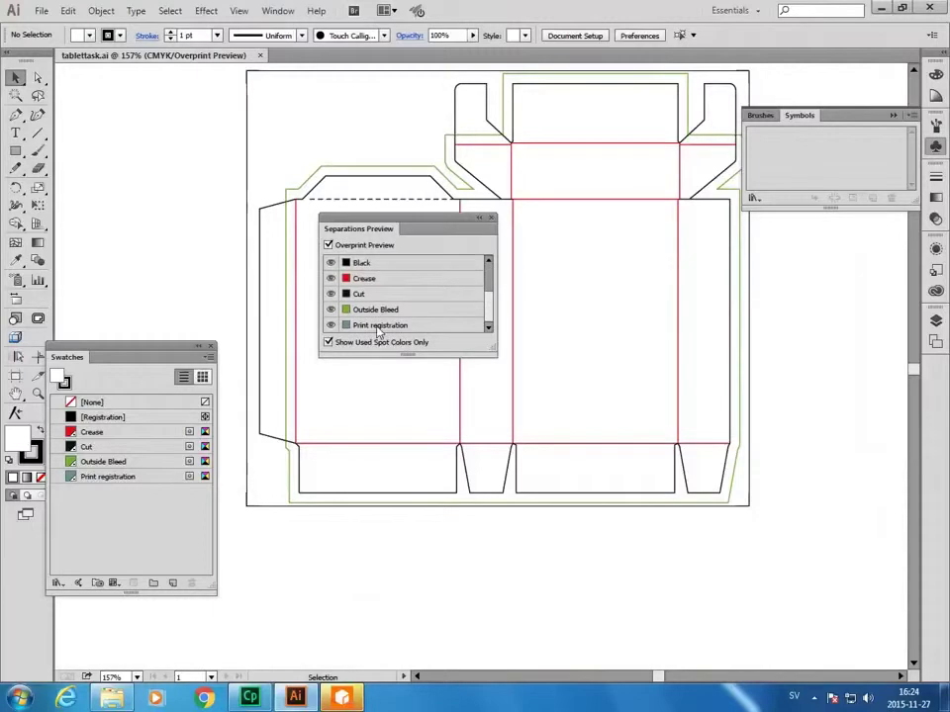
# Step: Hide the Crease, Cut and Outside Bleed separations, leaving Print registration visible, and select the edge compound path
pyautogui.click(330, 278)
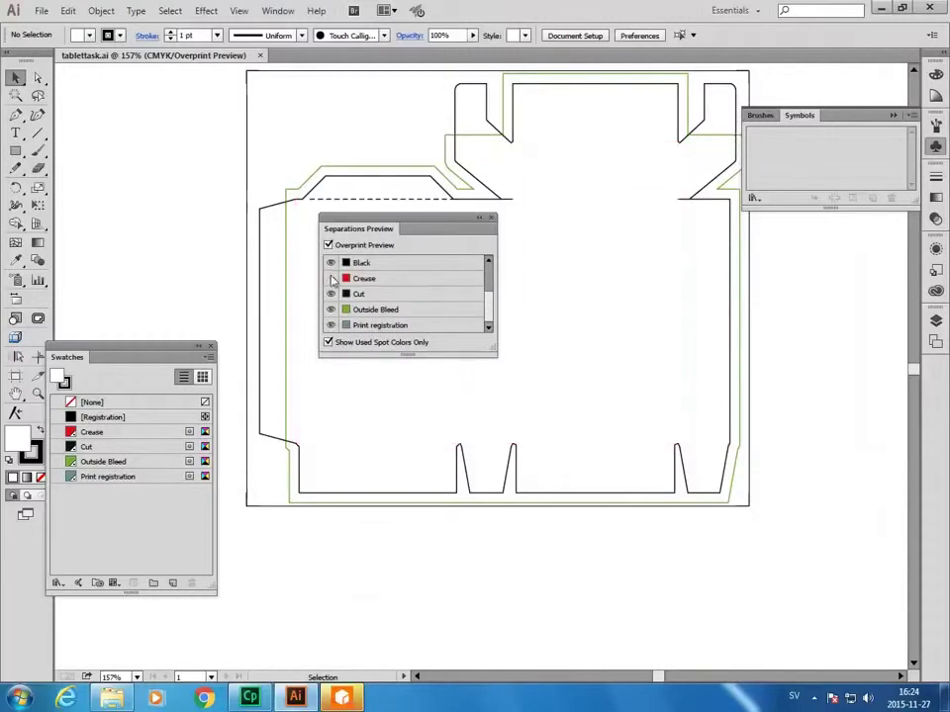
pyautogui.click(331, 294)
pyautogui.click(330, 310)
pyautogui.click(330, 326)
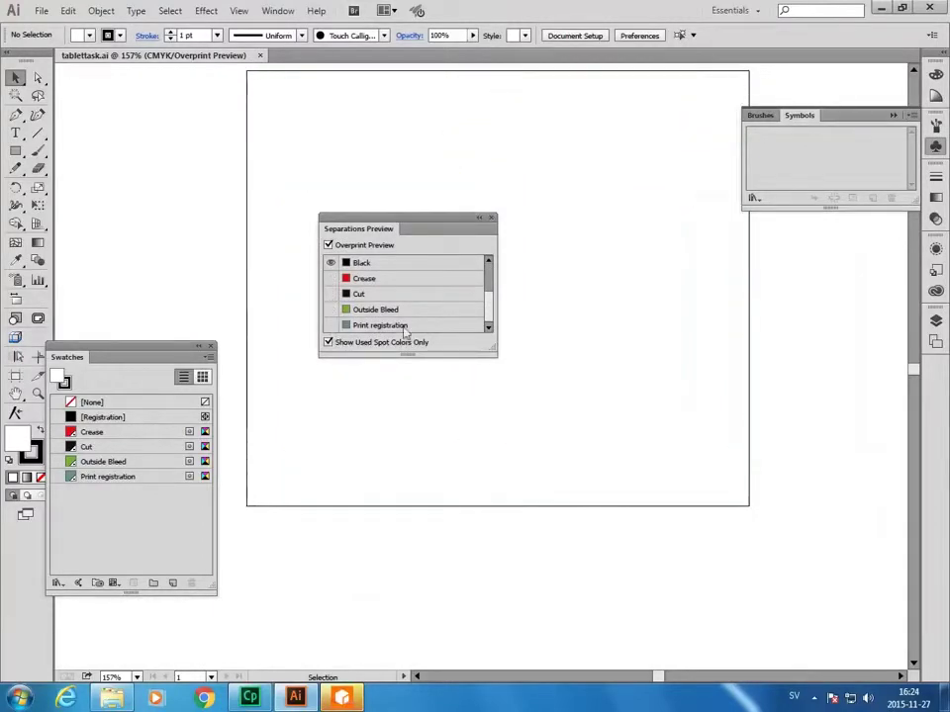
pyautogui.moveTo(390, 228); pyautogui.dragTo(152, 143)
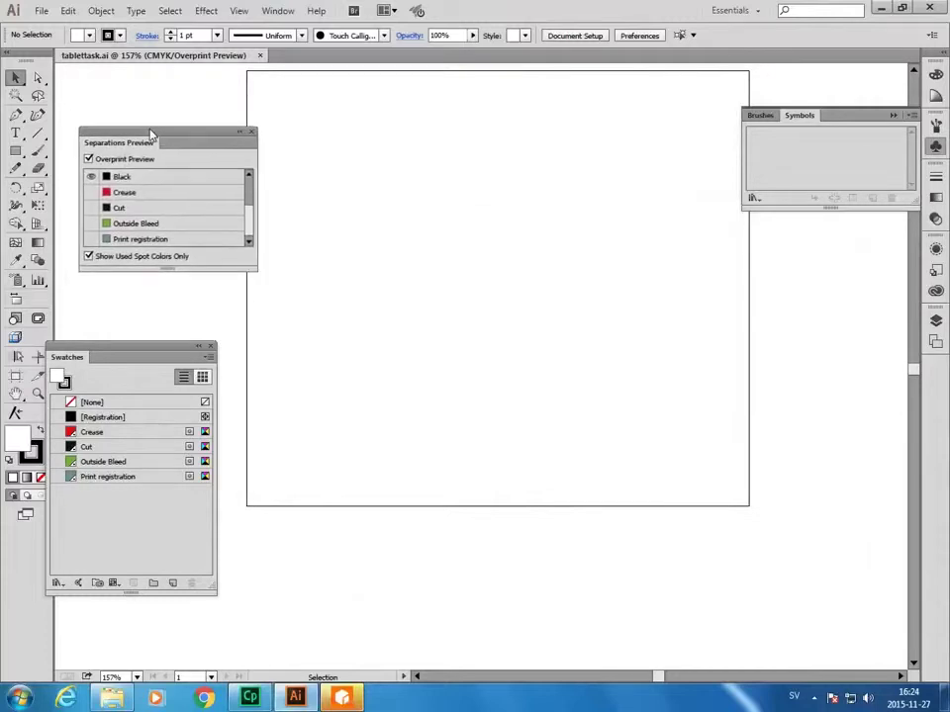
pyautogui.click(91, 239)
pyautogui.moveTo(240, 489); pyautogui.dragTo(283, 522)
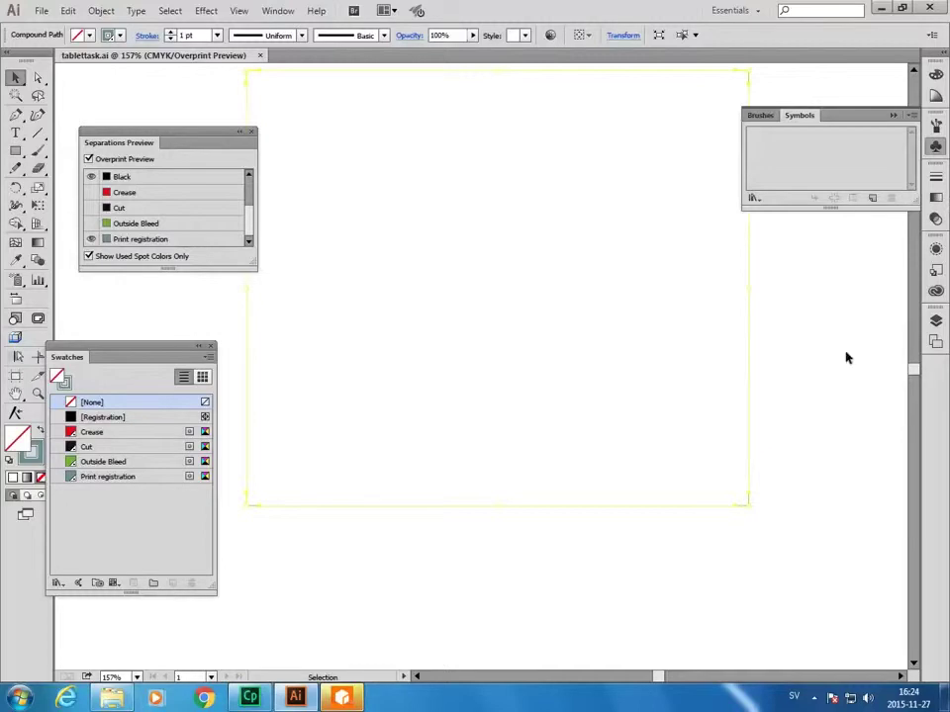
# Step: Reselect the compound path at the artboard edge and move it to the right
pyautogui.click(465, 544)
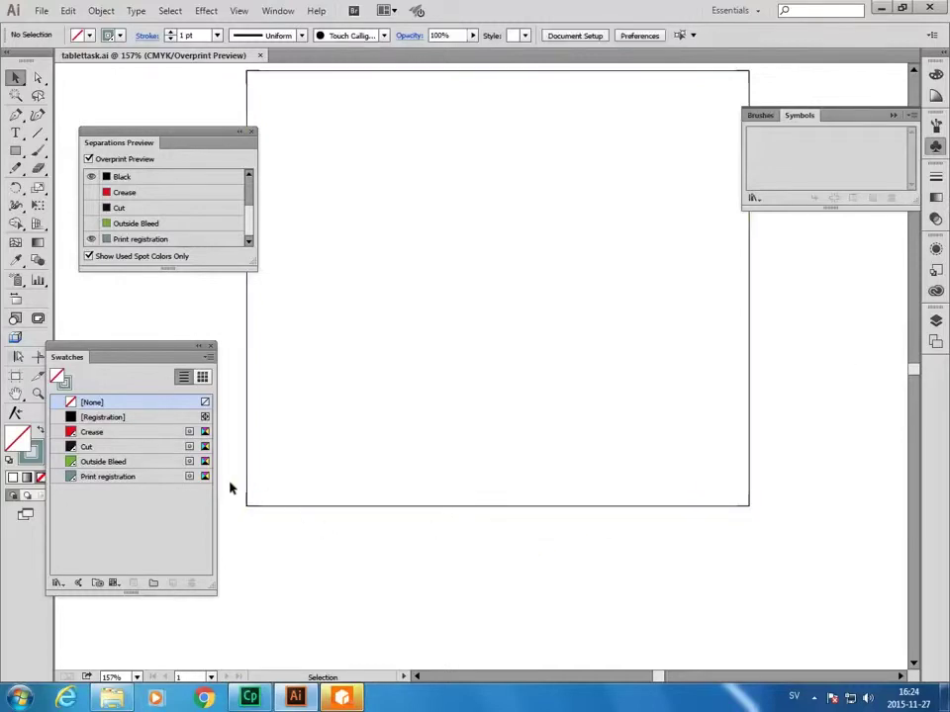
pyautogui.moveTo(231, 475); pyautogui.dragTo(270, 520)
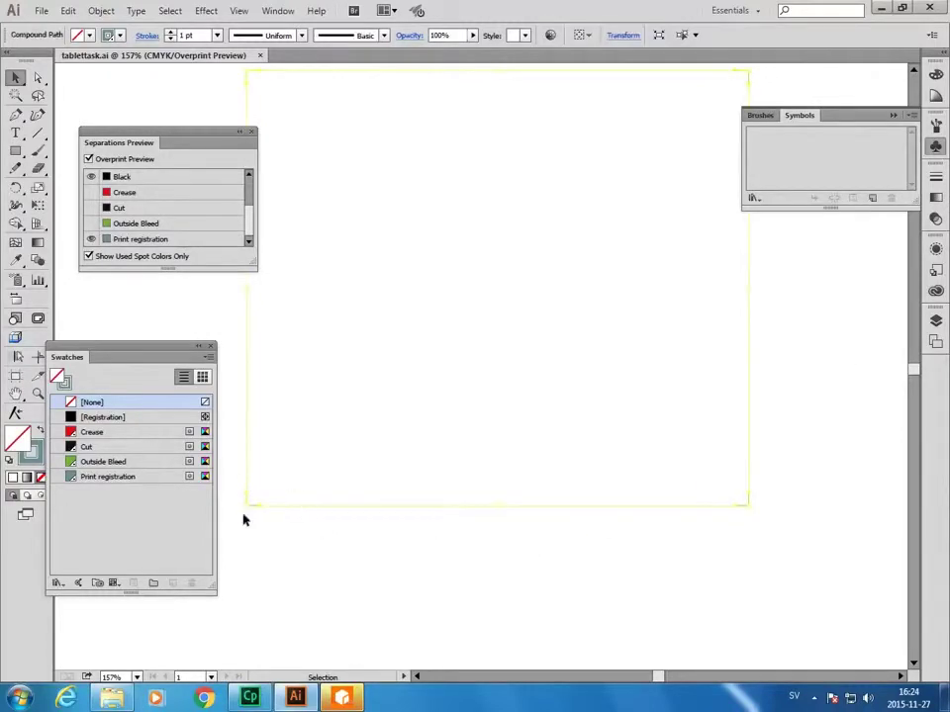
pyautogui.moveTo(245, 464)
pyautogui.mouseDown()
pyautogui.moveTo(681, 440)
pyautogui.moveTo(551, 432)
pyautogui.mouseUp()
pyautogui.click(327, 576)
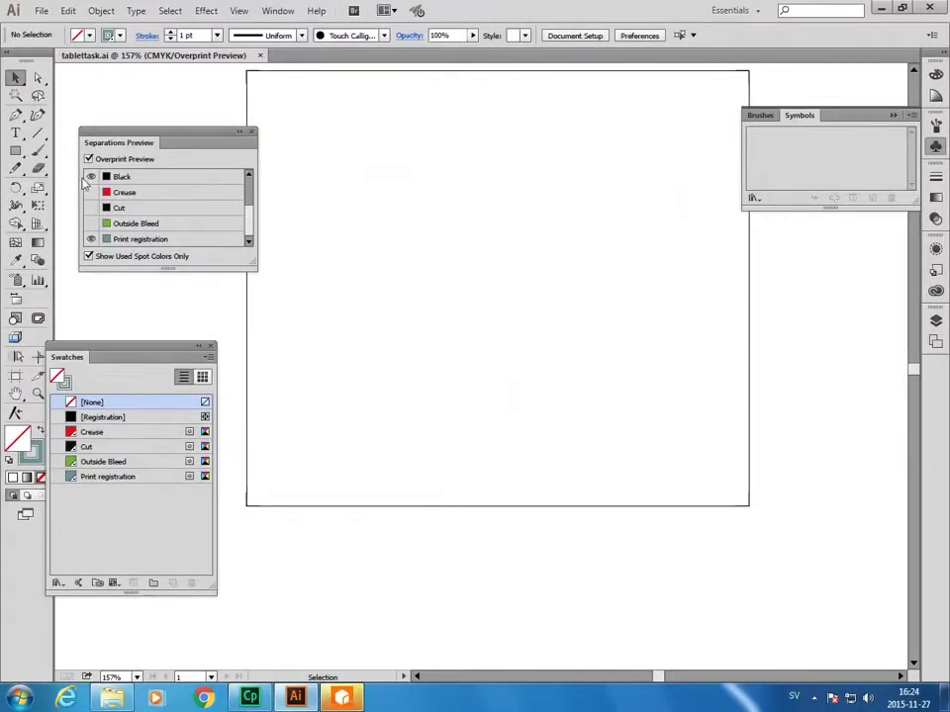
# Step: With Direct Selection, pick anchors at the artboard's corners to locate the outline path
pyautogui.click(37, 79)
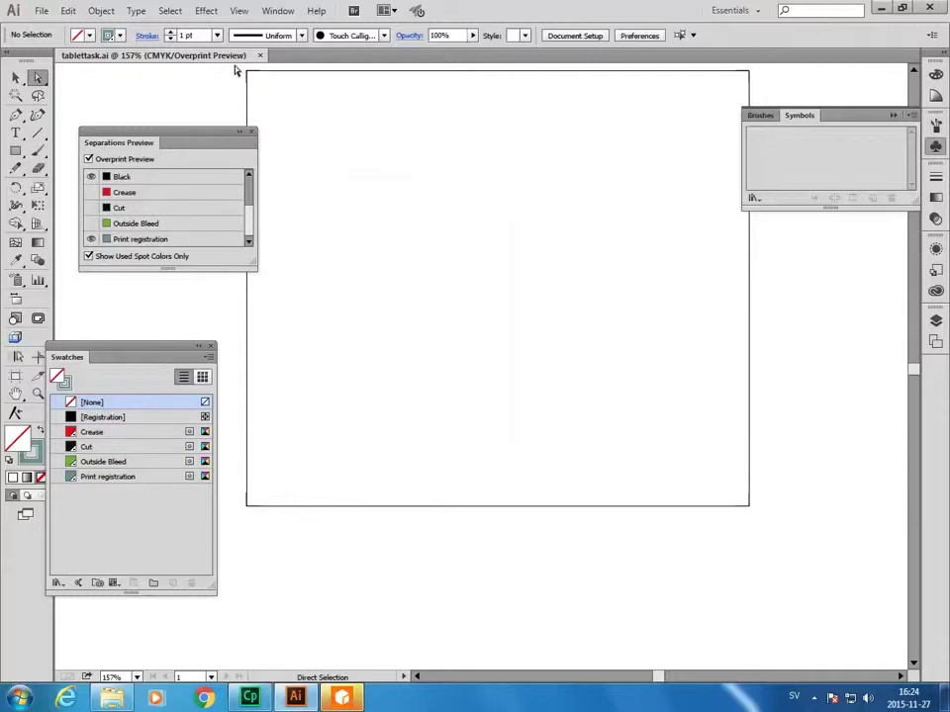
pyautogui.moveTo(236, 70); pyautogui.dragTo(269, 91)
pyautogui.click(249, 497)
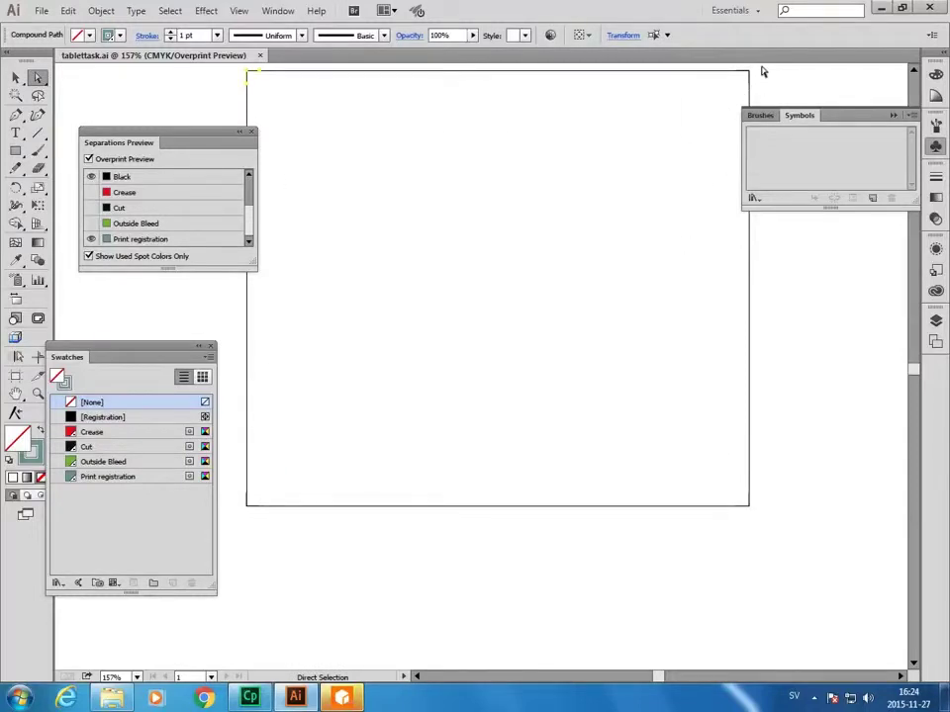
pyautogui.click(731, 89)
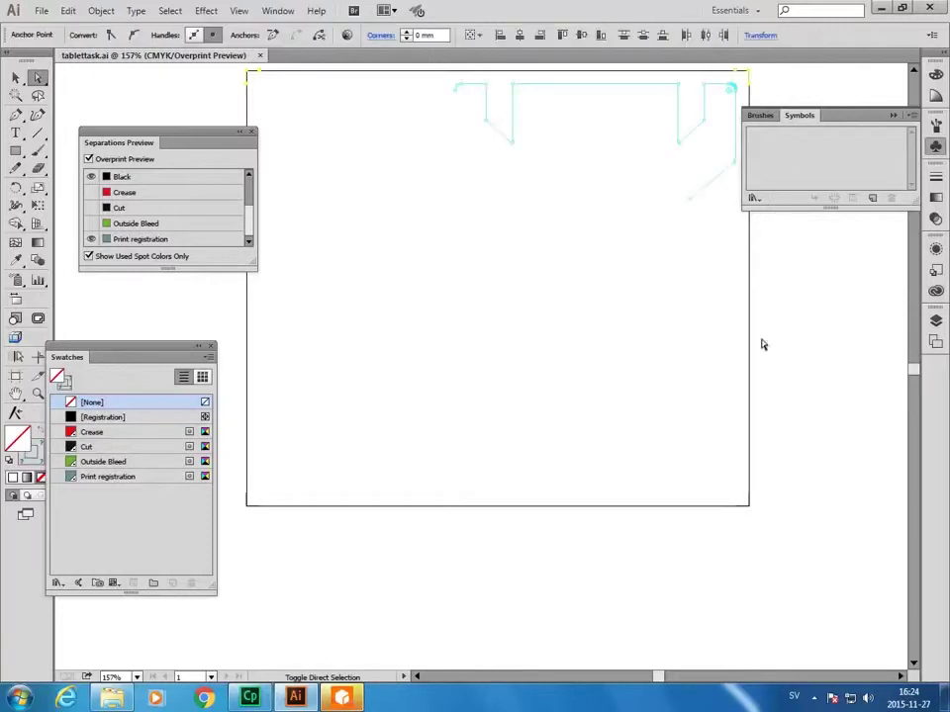
pyautogui.click(776, 81)
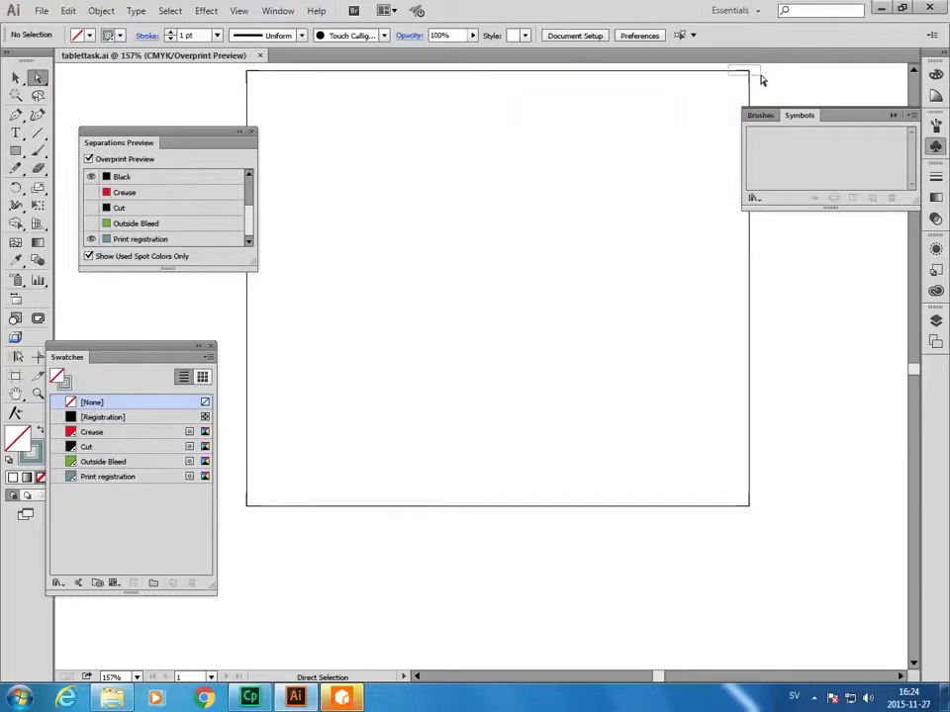
pyautogui.click(757, 80)
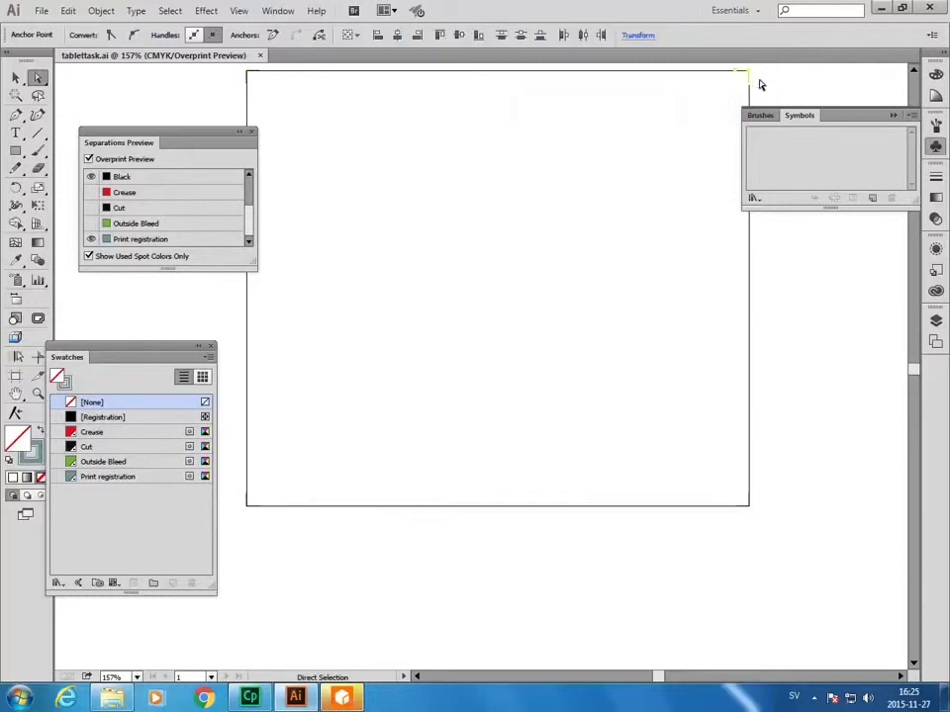
# Step: Marquee around the artboard's bottom-left corner to select the hidden dieline path
pyautogui.click(759, 87)
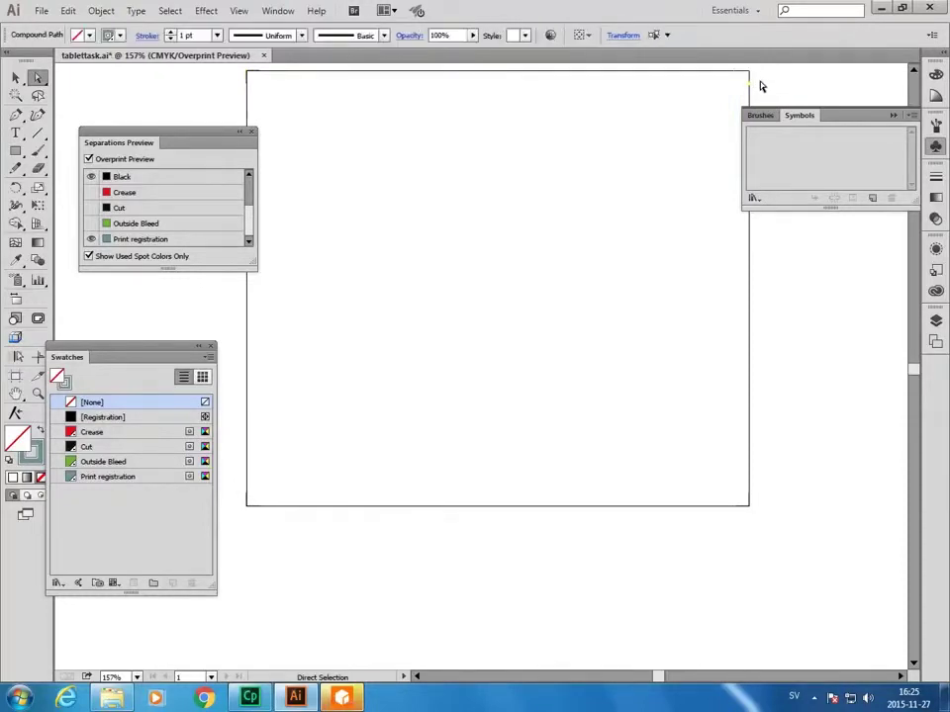
pyautogui.click(393, 103)
pyautogui.moveTo(266, 92); pyautogui.dragTo(271, 93)
pyautogui.click(286, 95)
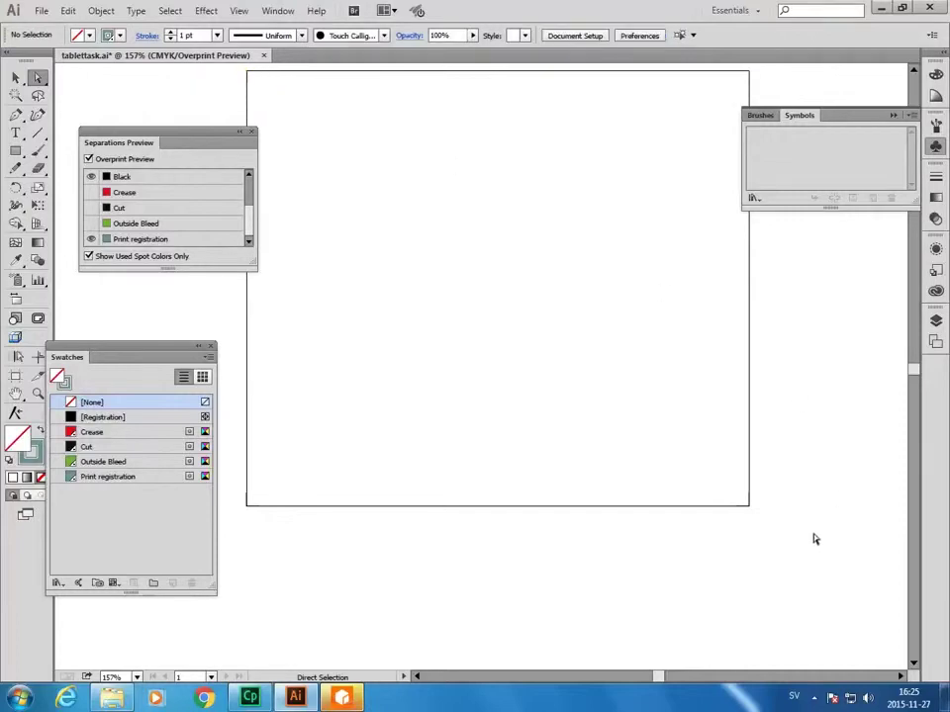
pyautogui.moveTo(734, 525); pyautogui.dragTo(747, 525)
pyautogui.click(765, 524)
pyautogui.moveTo(237, 484); pyautogui.dragTo(267, 516)
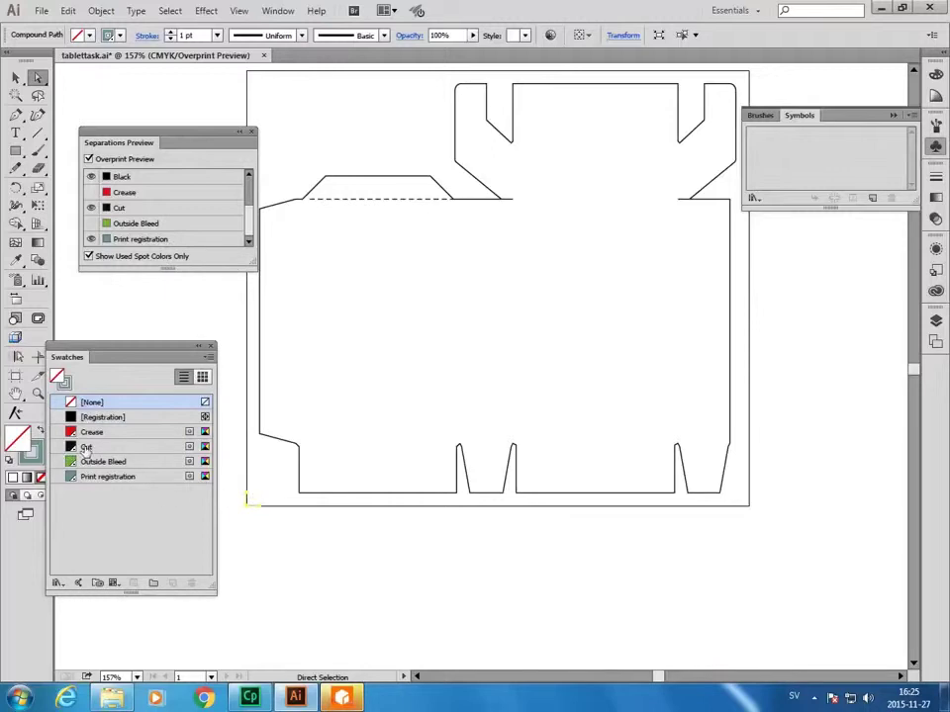
# Step: Apply the Cut spot colour to the outline stroke and show the Crease separation again
pyautogui.click(63, 382)
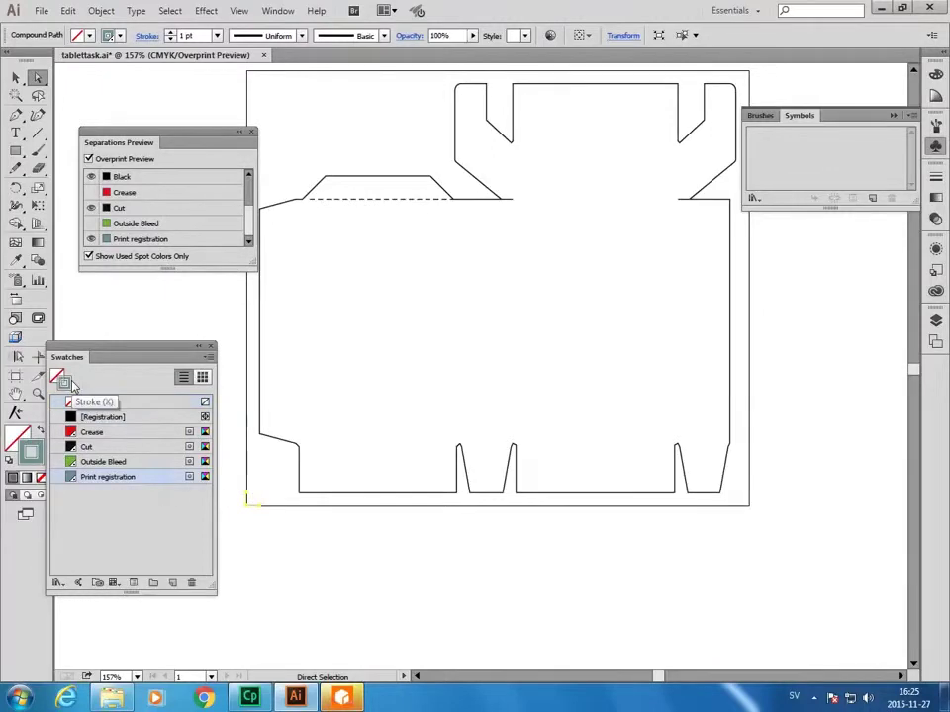
pyautogui.click(96, 447)
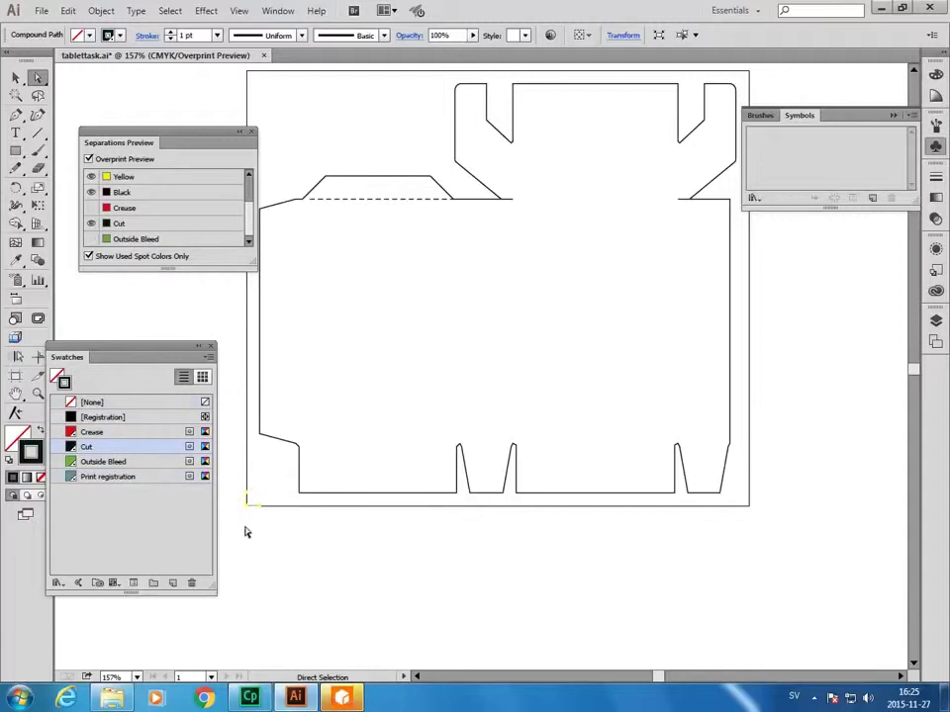
pyautogui.click(304, 531)
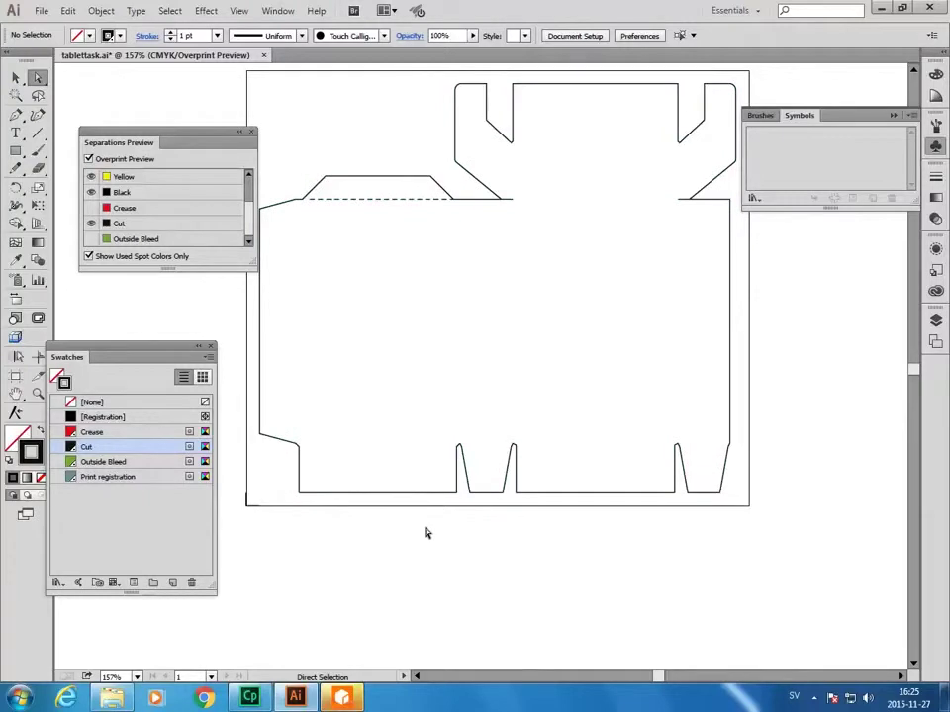
pyautogui.click(91, 209)
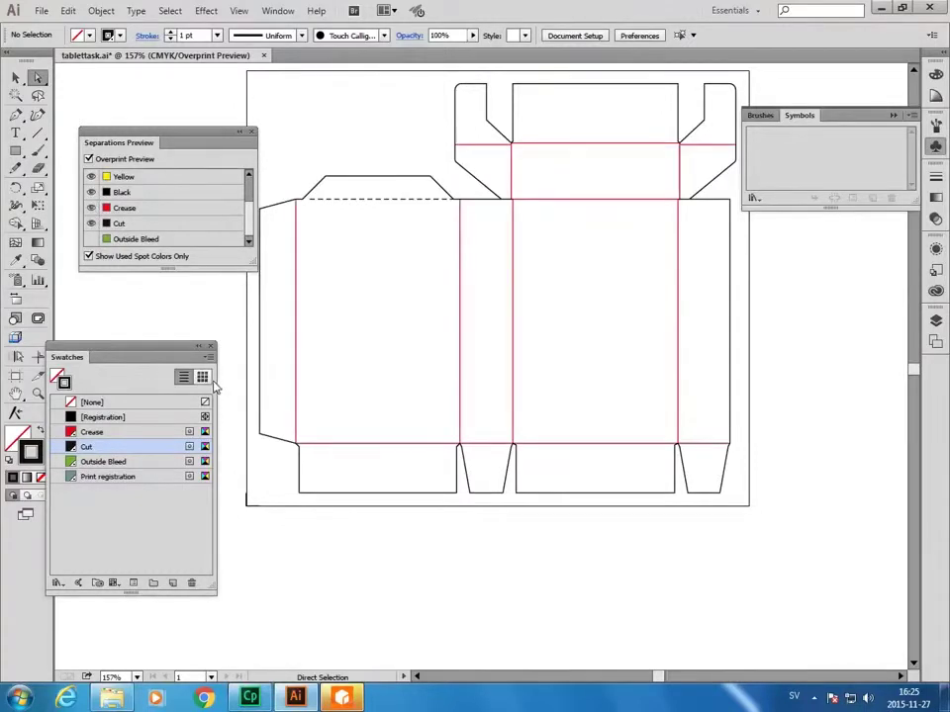
# Step: Open the Esko Studio Toolkit Fold window and move it left, off the artwork
pyautogui.click(278, 12)
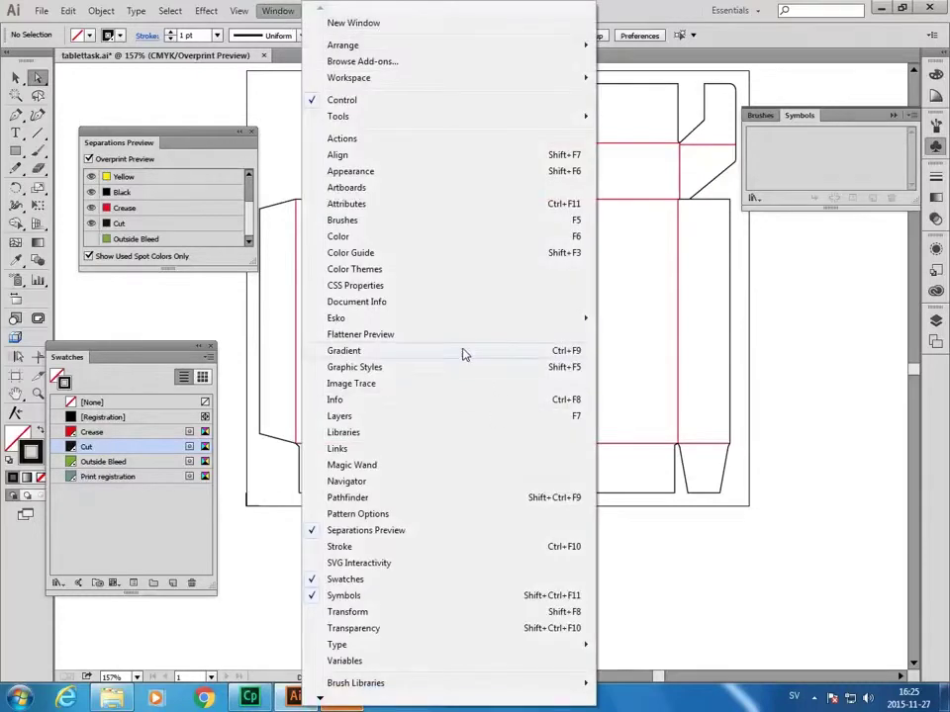
pyautogui.moveTo(337, 318)
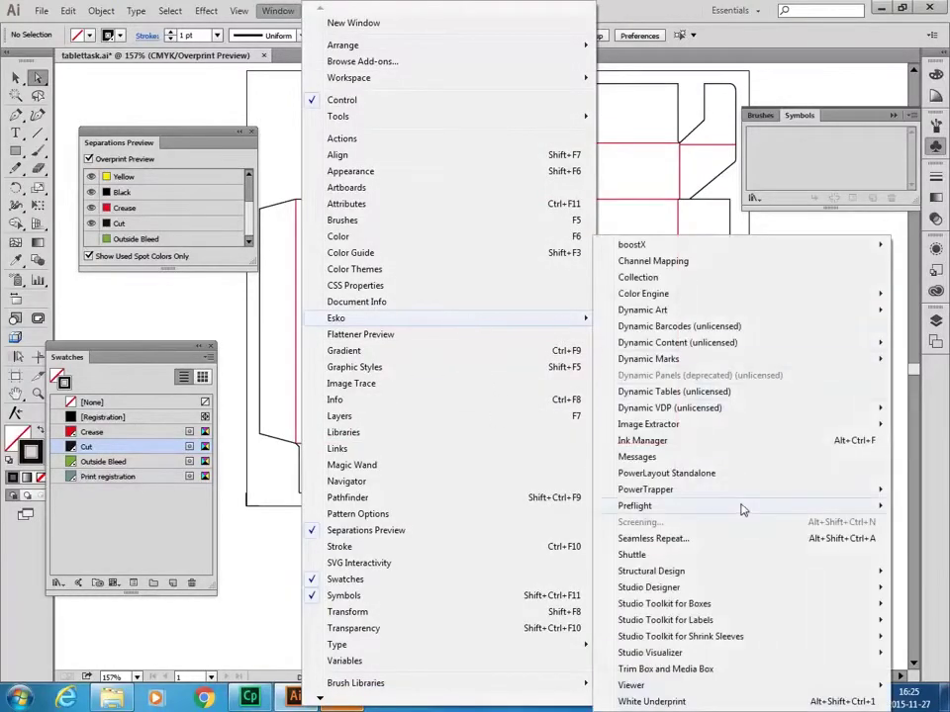
pyautogui.moveTo(664, 604)
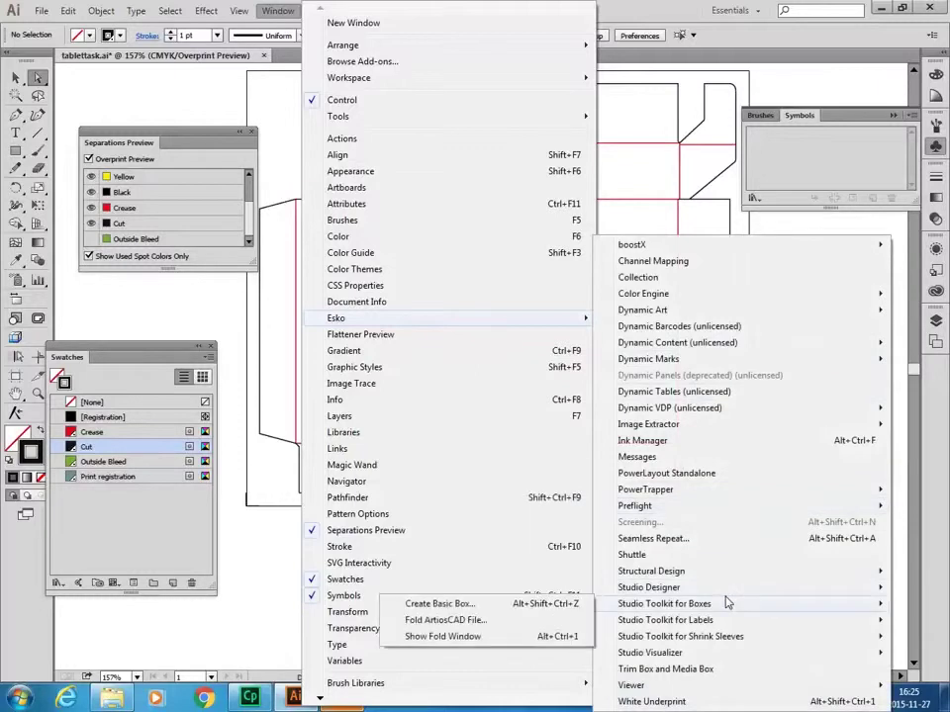
pyautogui.click(515, 636)
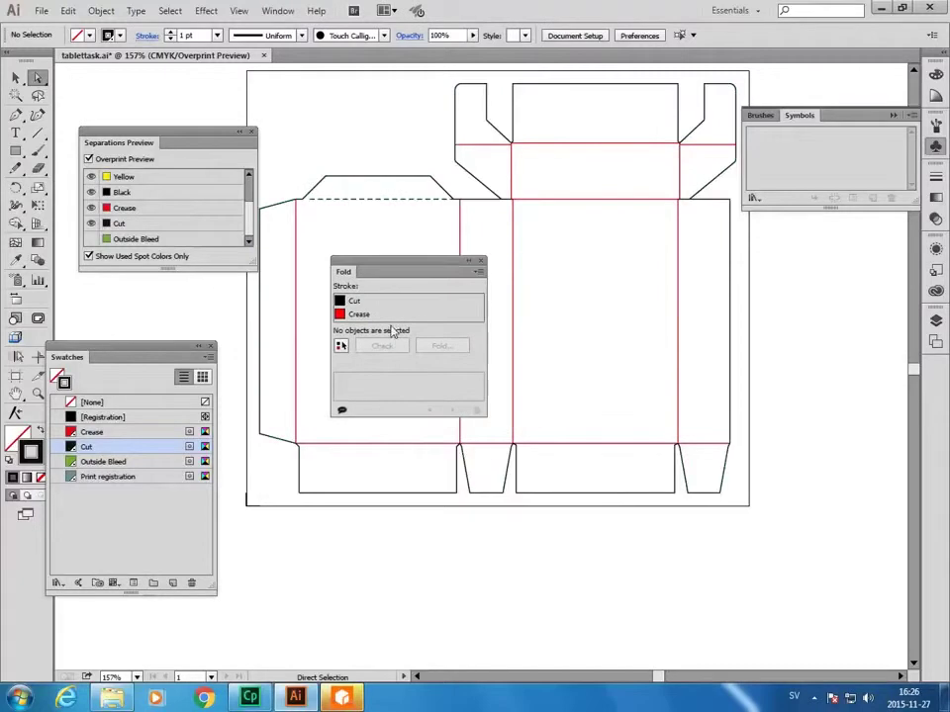
pyautogui.moveTo(386, 265); pyautogui.dragTo(135, 180)
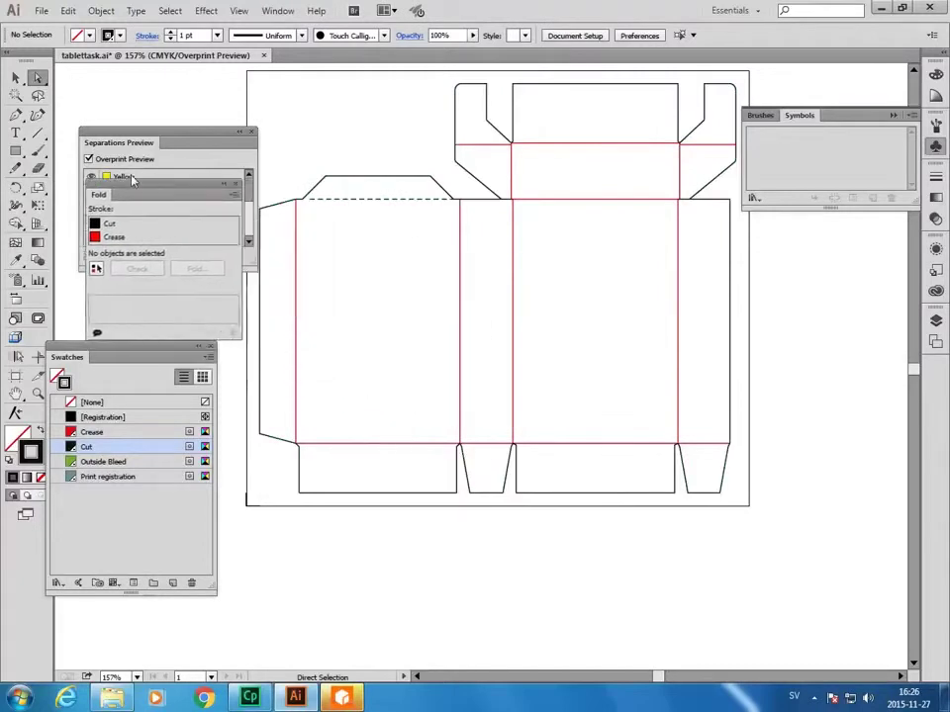
# Step: Select all the dieline artwork and run the Fold check, finding no double lines or gaps
pyautogui.moveTo(122, 132)
pyautogui.mouseDown()
pyautogui.moveTo(790, 314)
pyautogui.moveTo(820, 270)
pyautogui.mouseUp()
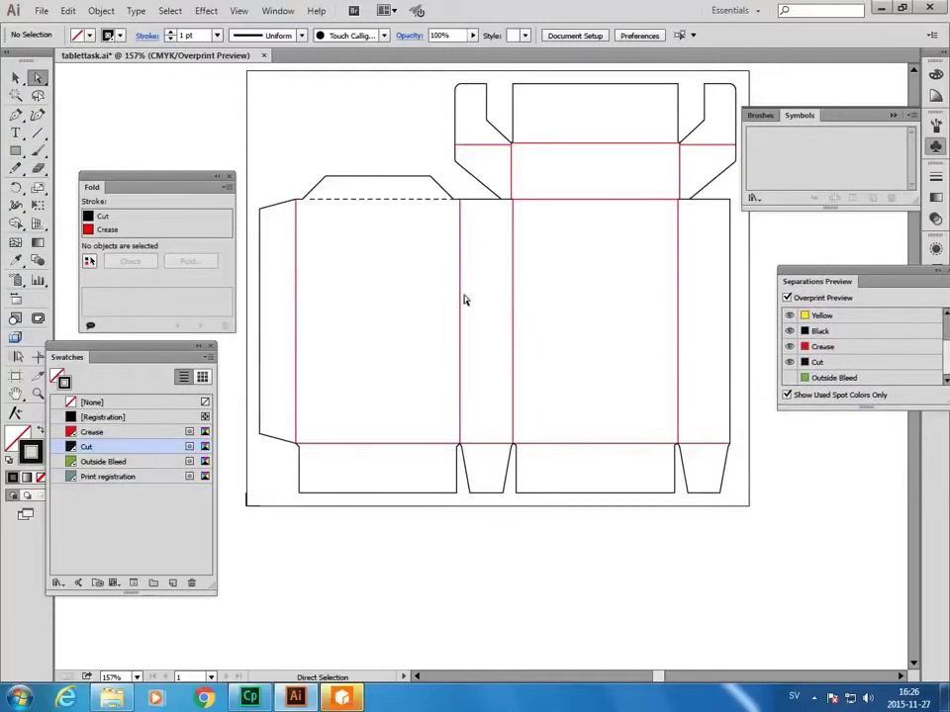
pyautogui.click(88, 262)
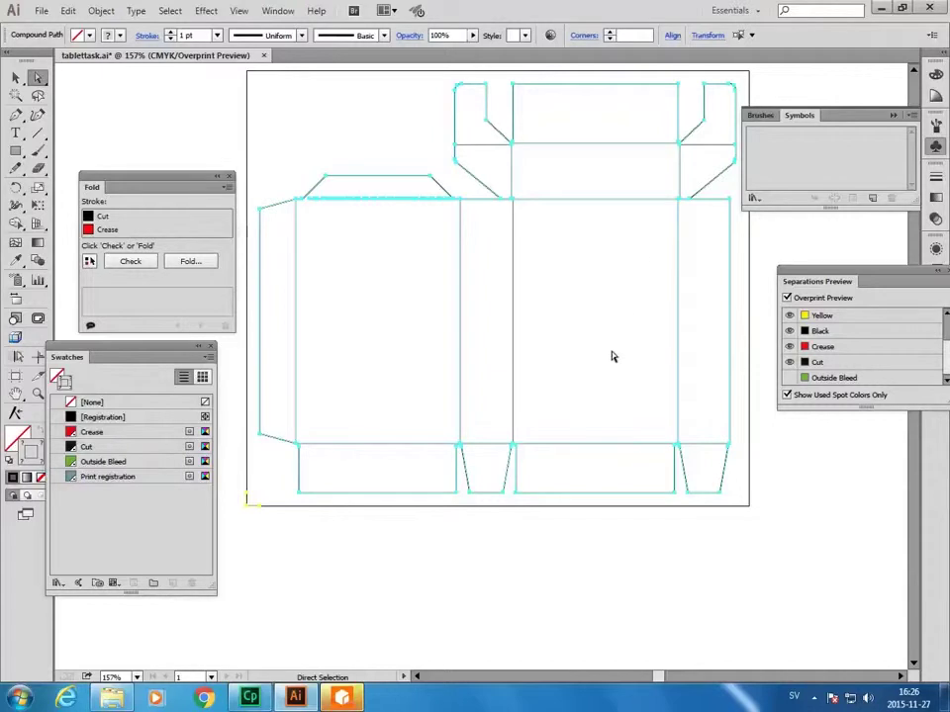
pyautogui.click(138, 263)
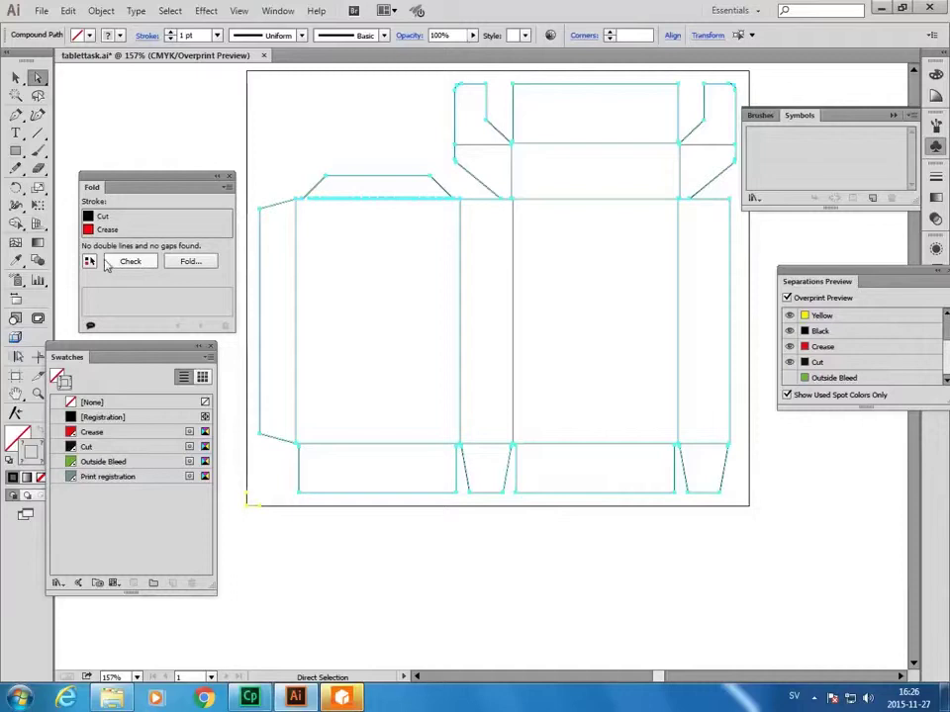
# Step: Start a fold preview with the bottom front flap as base panel, on 0.3 mm folding carton board
pyautogui.click(188, 263)
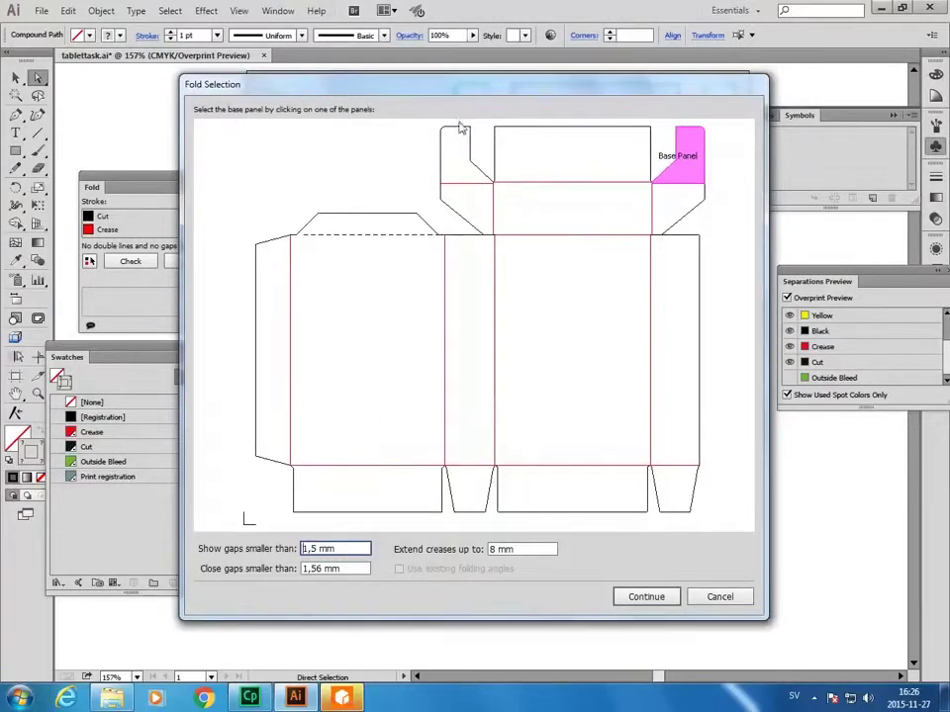
pyautogui.click(389, 499)
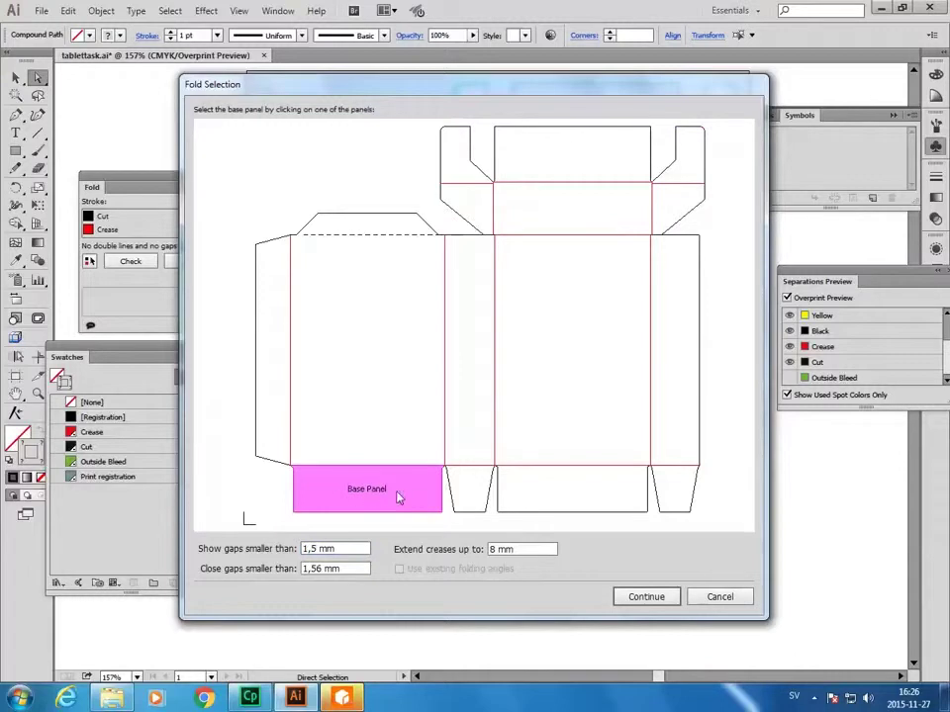
pyautogui.click(653, 597)
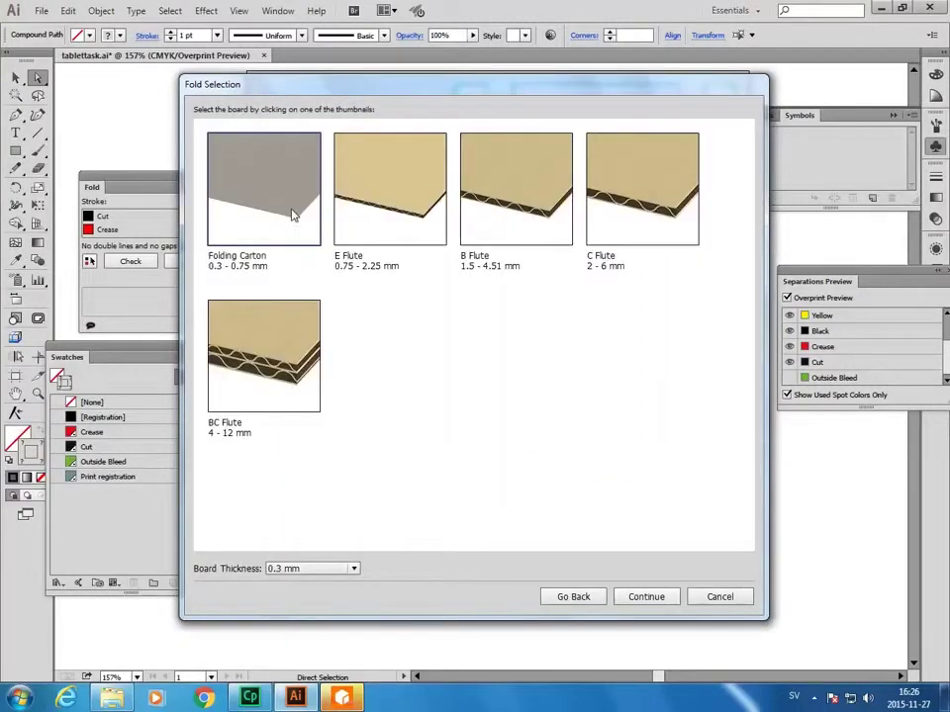
pyautogui.click(645, 599)
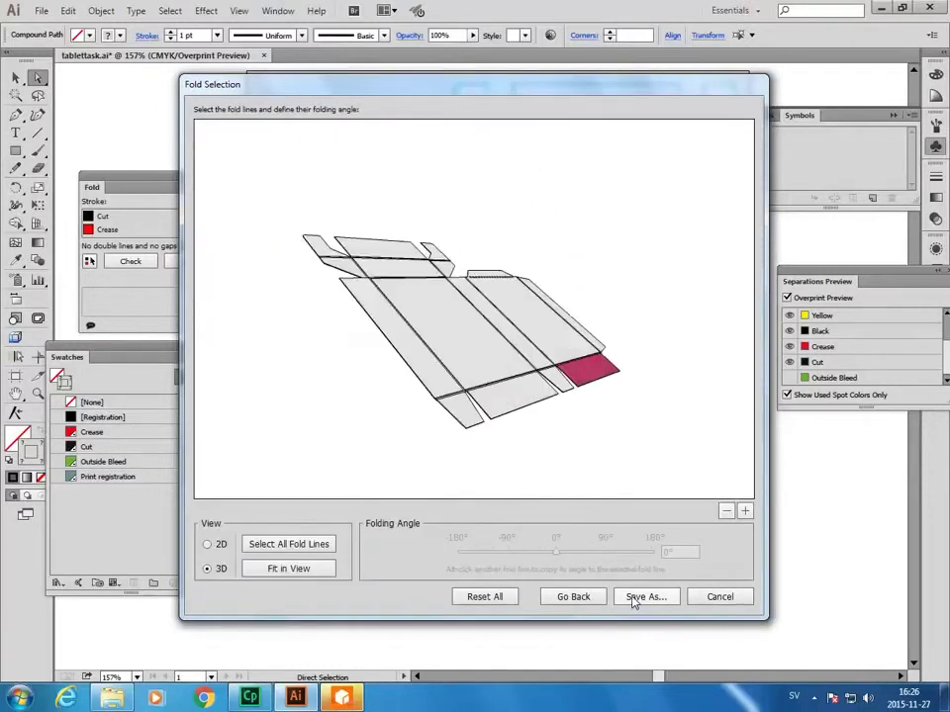
# Step: Fold all crease lines, settling the folding angle at 90° after trying 100°
pyautogui.click(286, 545)
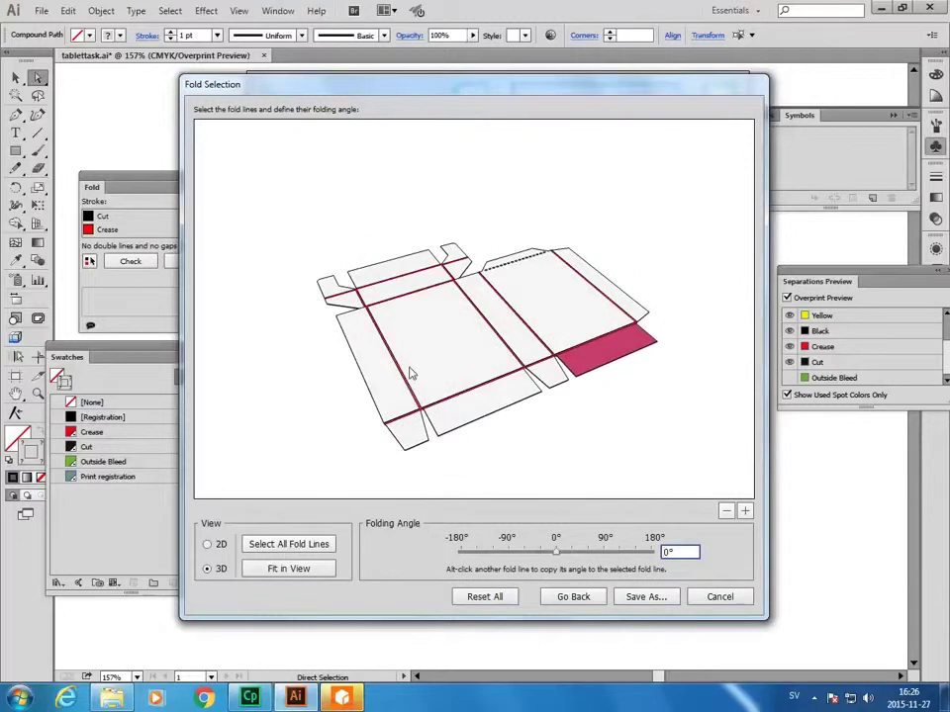
pyautogui.click(606, 553)
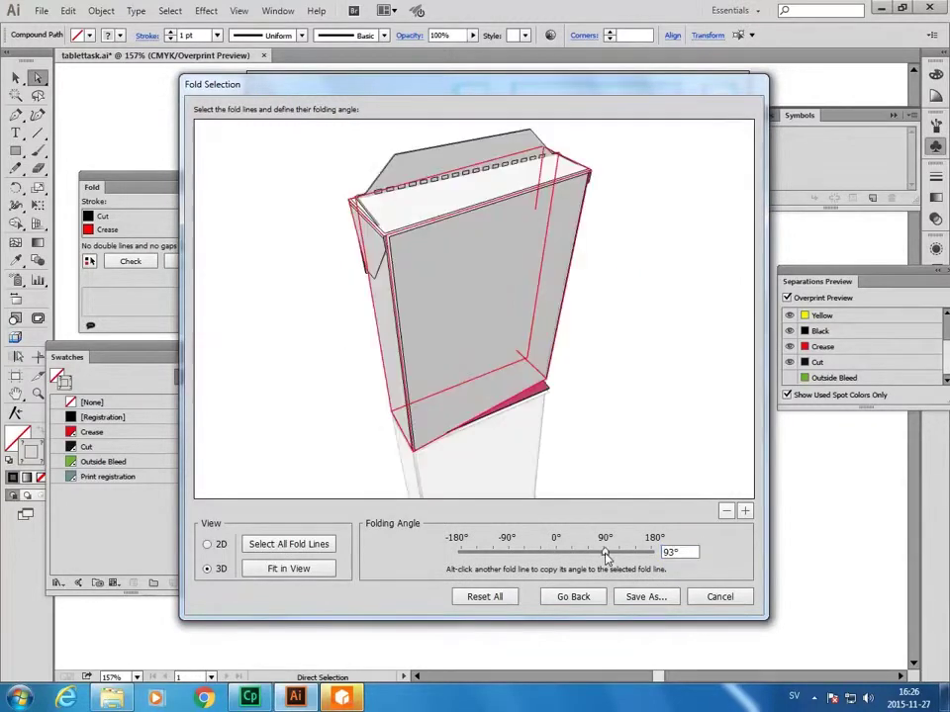
pyautogui.moveTo(610, 408)
pyautogui.mouseDown()
pyautogui.moveTo(578, 491)
pyautogui.moveTo(653, 479)
pyautogui.mouseUp()
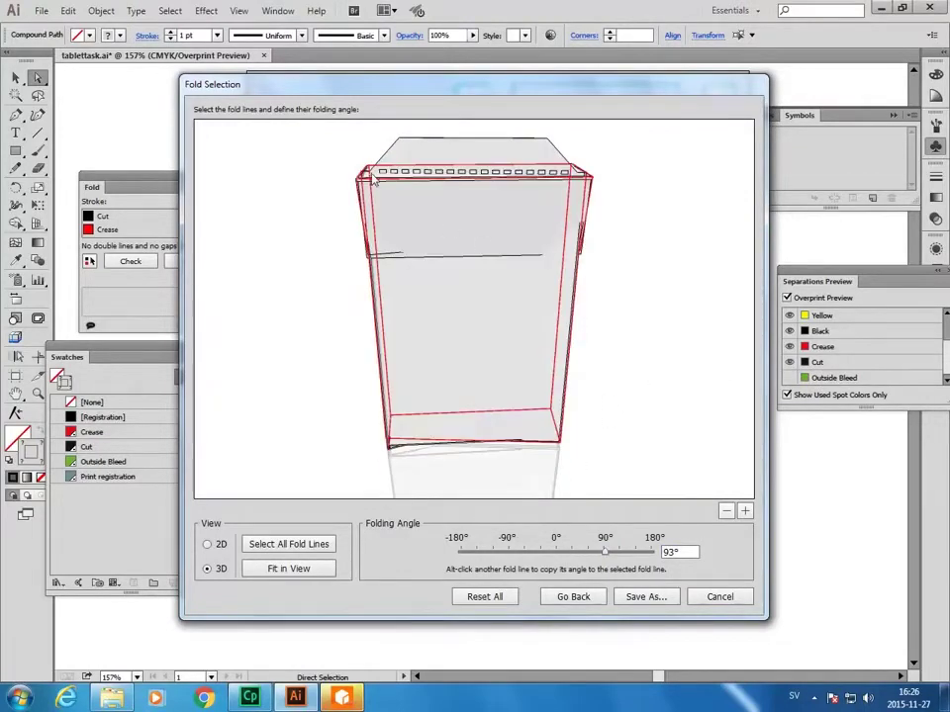
pyautogui.moveTo(462, 157)
pyautogui.mouseDown()
pyautogui.moveTo(339, 179)
pyautogui.moveTo(401, 207)
pyautogui.mouseUp()
pyautogui.moveTo(682, 546); pyautogui.dragTo(639, 545)
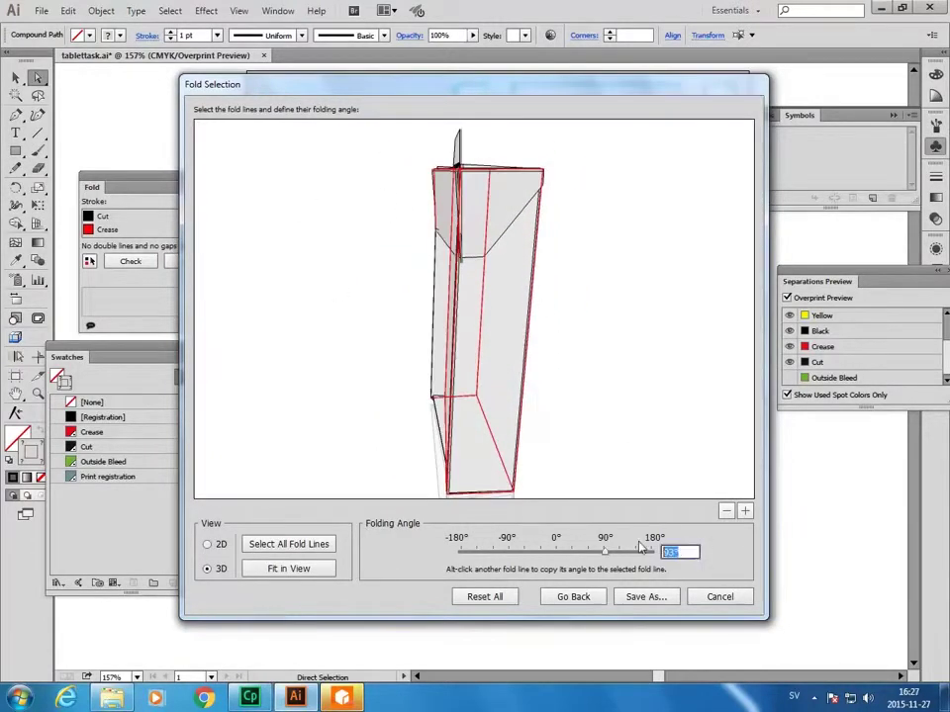
pyautogui.write('100')
pyautogui.press('Return')
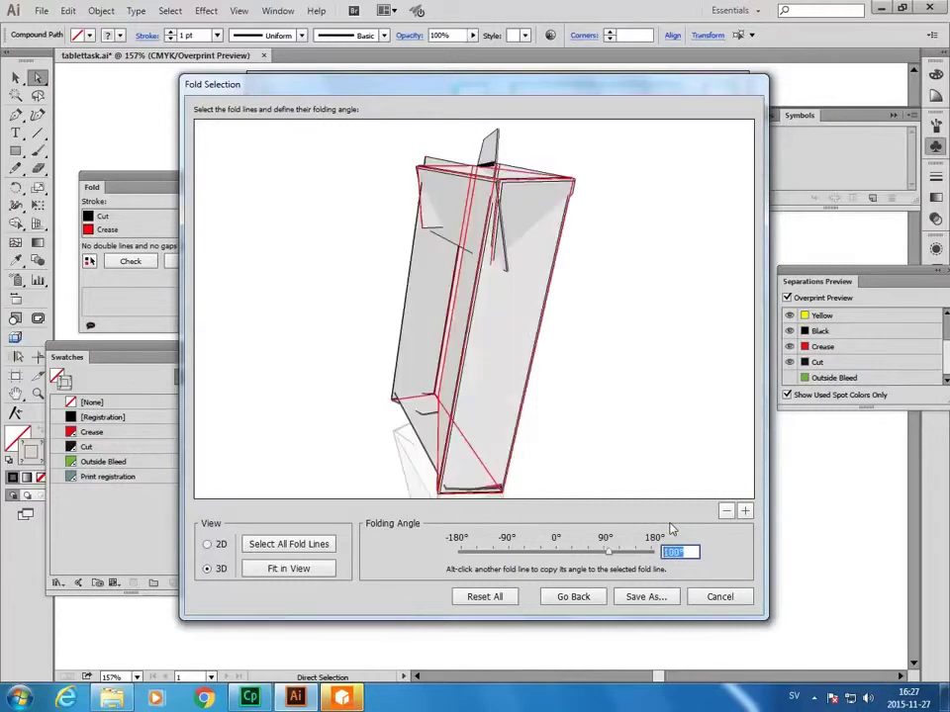
pyautogui.write('90')
pyautogui.press('Return')
# Step: Open only the top lid fold to 14° and orbit the box to inspect it
pyautogui.moveTo(621, 392)
pyautogui.mouseDown()
pyautogui.moveTo(663, 343)
pyautogui.moveTo(722, 306)
pyautogui.moveTo(719, 381)
pyautogui.mouseUp()
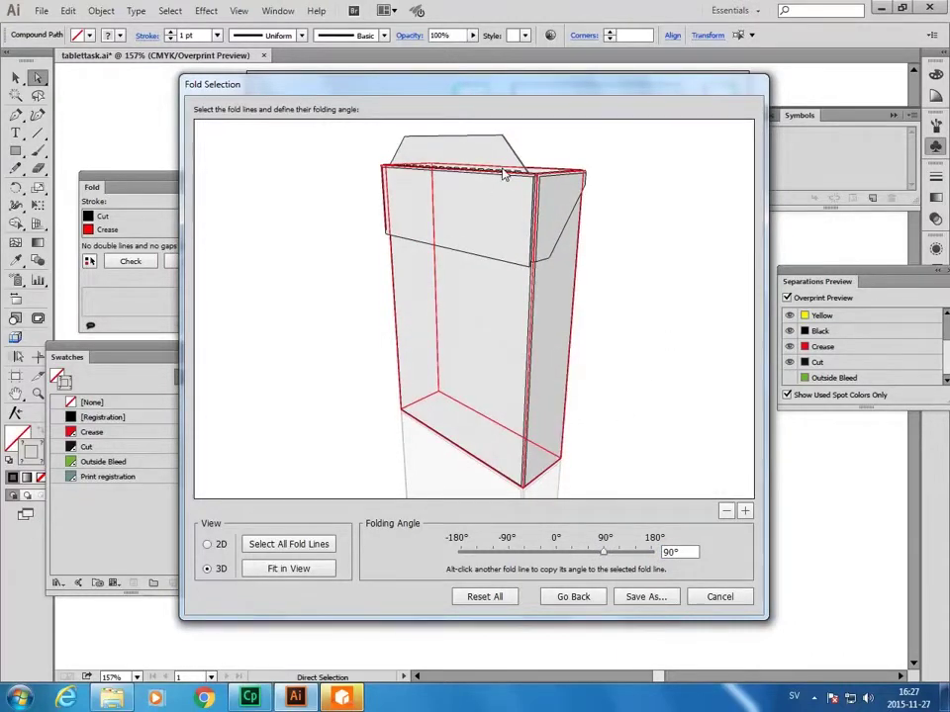
pyautogui.moveTo(664, 276)
pyautogui.mouseDown()
pyautogui.moveTo(653, 302)
pyautogui.moveTo(396, 331)
pyautogui.mouseUp()
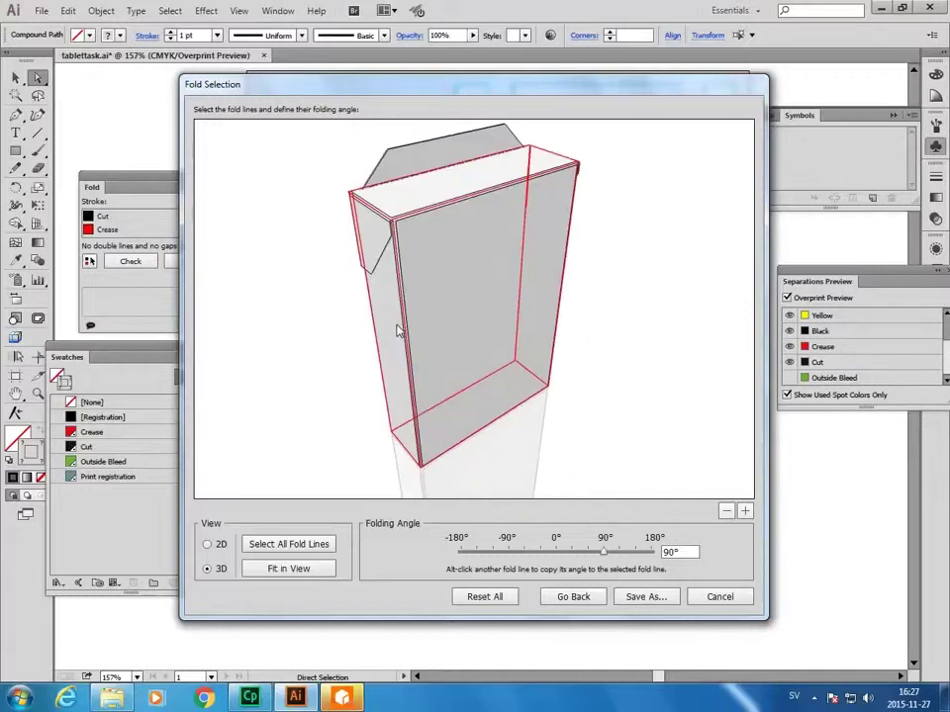
pyautogui.click(441, 211)
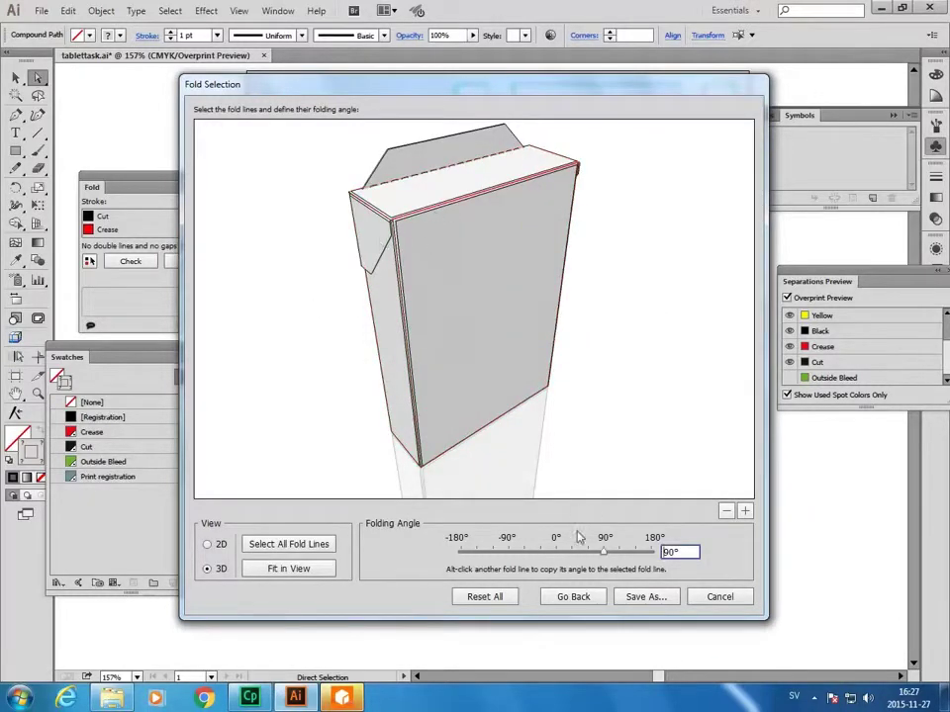
pyautogui.moveTo(603, 551); pyautogui.dragTo(562, 551)
pyautogui.moveTo(539, 379)
pyautogui.mouseDown()
pyautogui.moveTo(545, 267)
pyautogui.moveTo(638, 222)
pyautogui.moveTo(557, 256)
pyautogui.moveTo(718, 230)
pyautogui.moveTo(581, 223)
pyautogui.mouseUp()
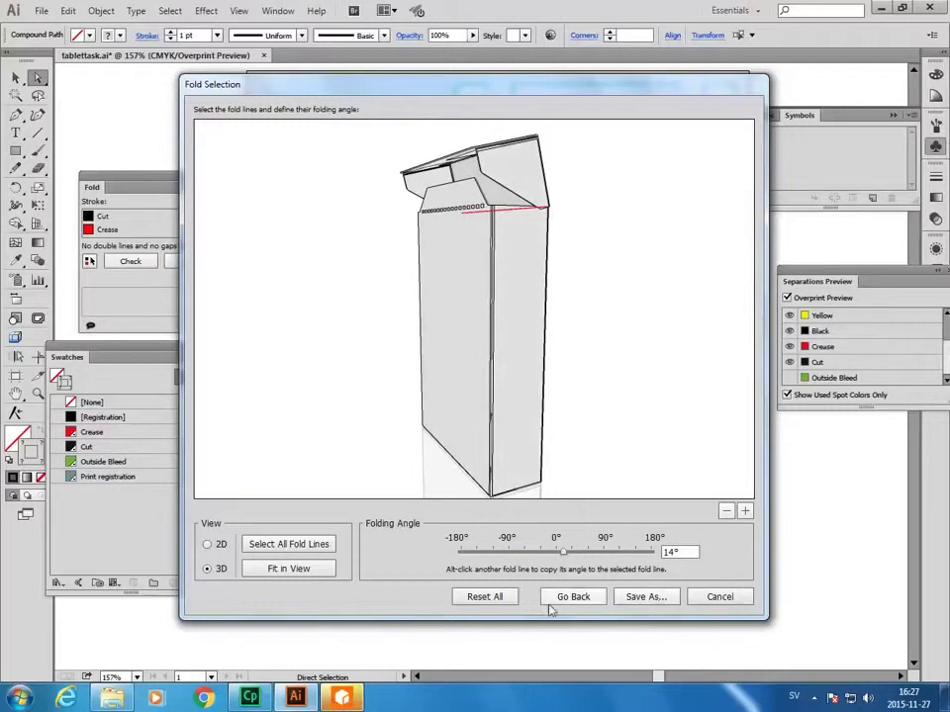
# Step: Cancel the fold preview and drag a five-pointed star onto the large front panel
pyautogui.click(717, 600)
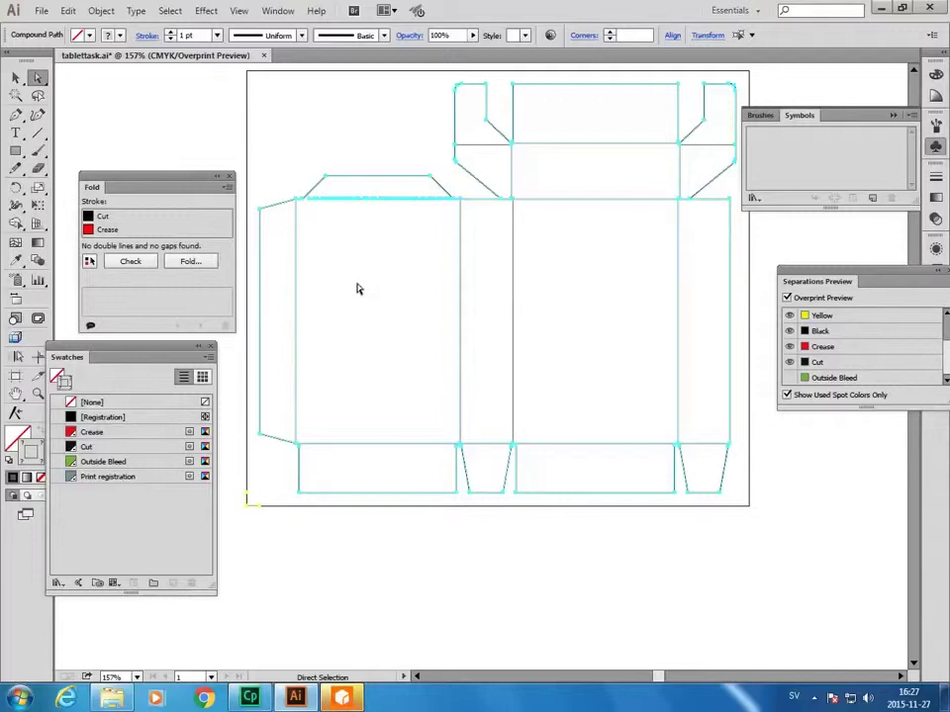
pyautogui.moveTo(14, 150)
pyautogui.mouseDown()
pyautogui.moveTo(71, 181)
pyautogui.moveTo(77, 222)
pyautogui.mouseUp()
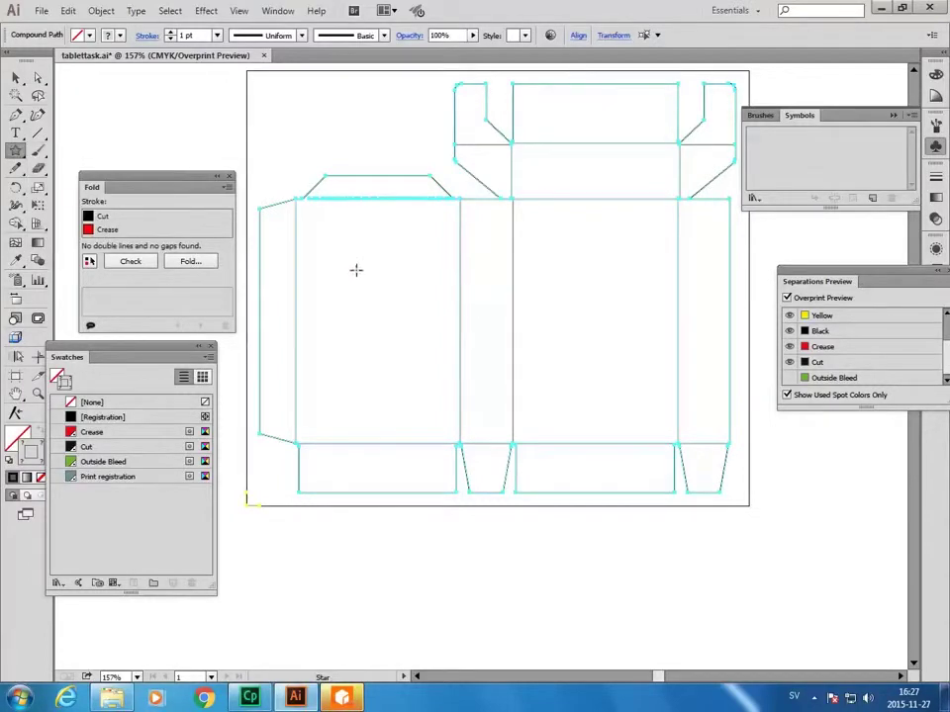
pyautogui.moveTo(343, 255)
pyautogui.mouseDown()
pyautogui.moveTo(366, 301)
pyautogui.moveTo(415, 322)
pyautogui.mouseUp()
pyautogui.hotkey('alt', 'space')
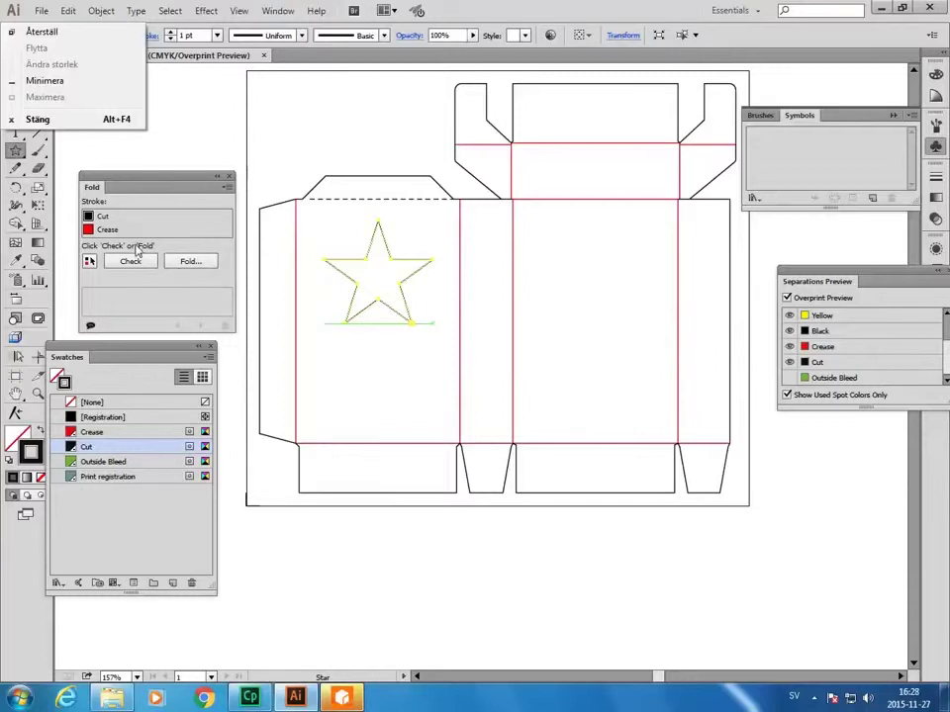
# Step: Try folding with only the star selected, then cancel that preview
pyautogui.click(188, 263)
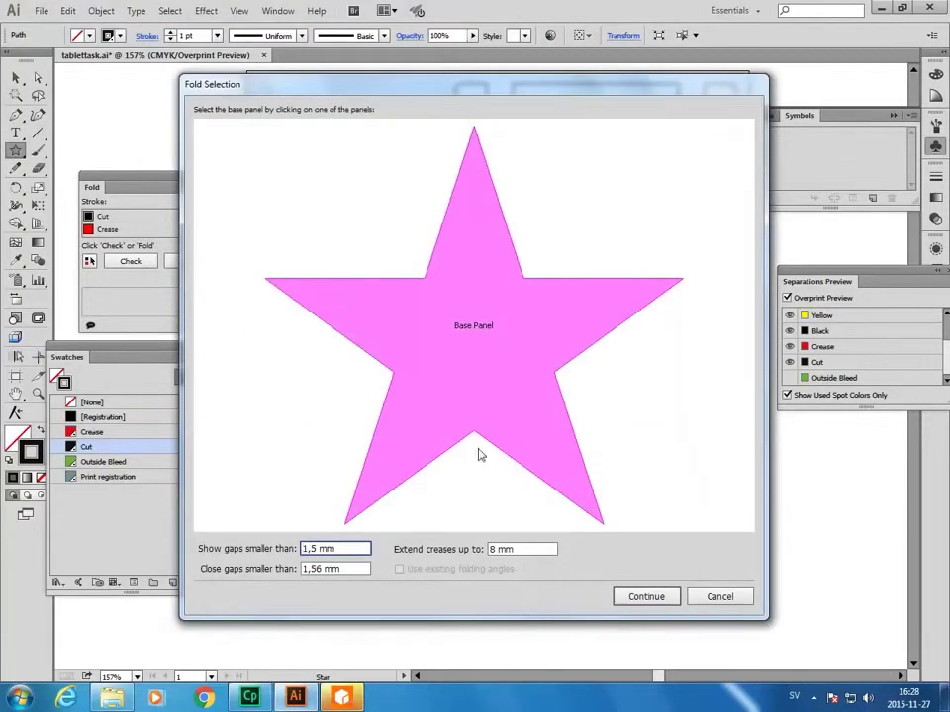
pyautogui.click(655, 598)
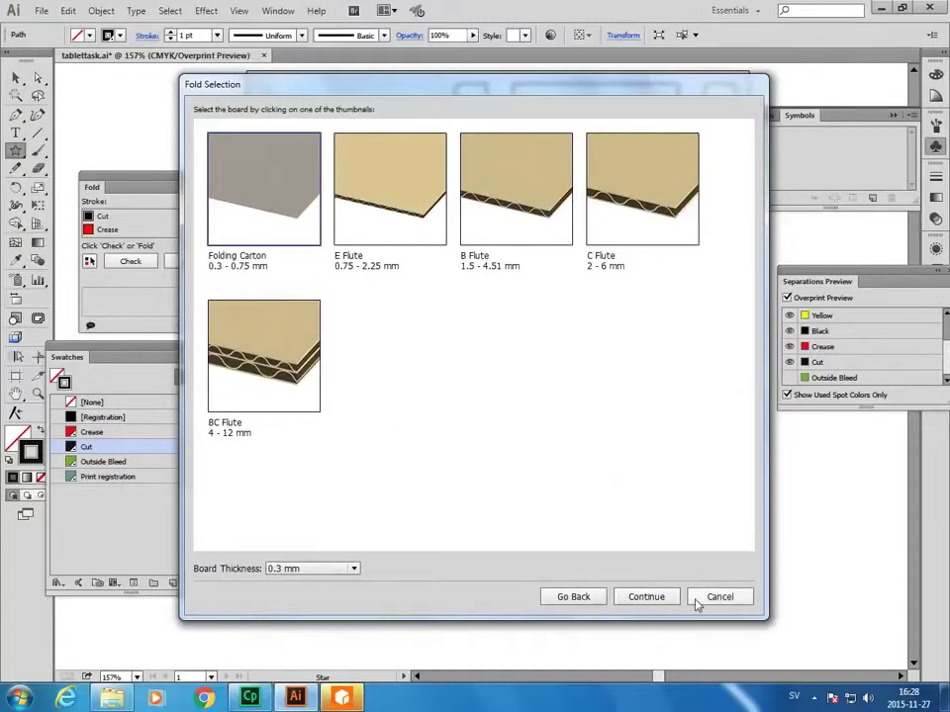
pyautogui.click(715, 596)
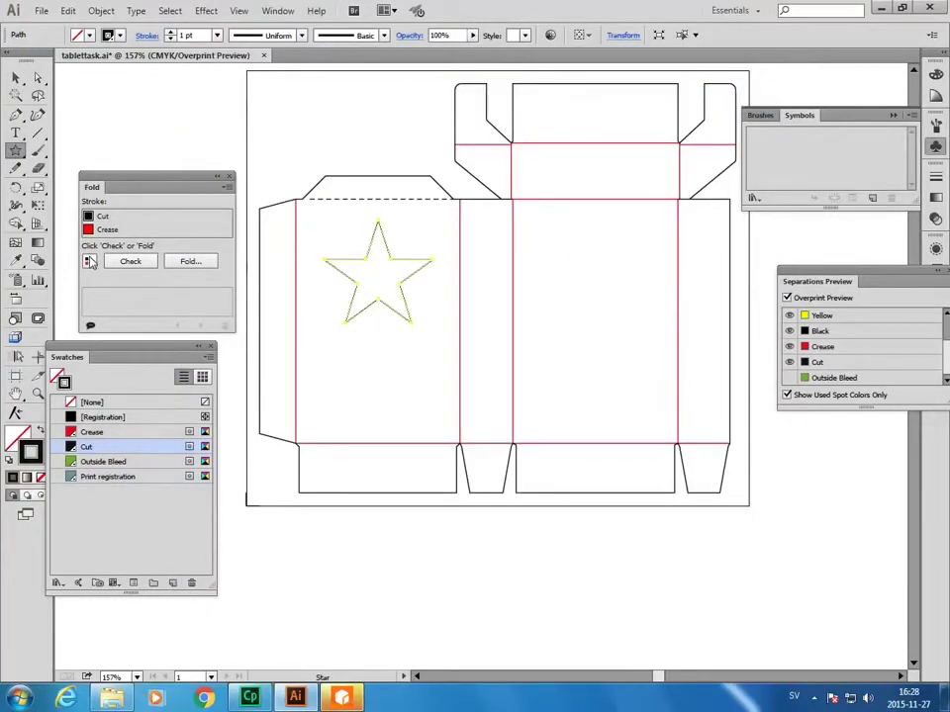
# Step: Fold the whole dieline on folding carton, bottom flap as base, all creases at 90°, and orbit it
pyautogui.hotkey('ctrl', 'a')
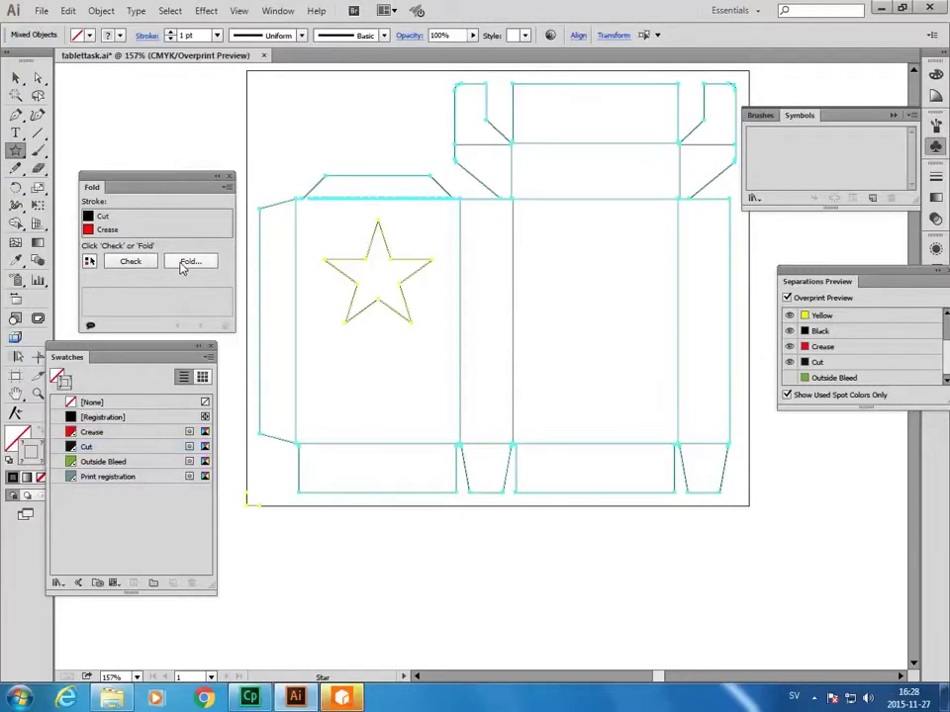
pyautogui.click(189, 261)
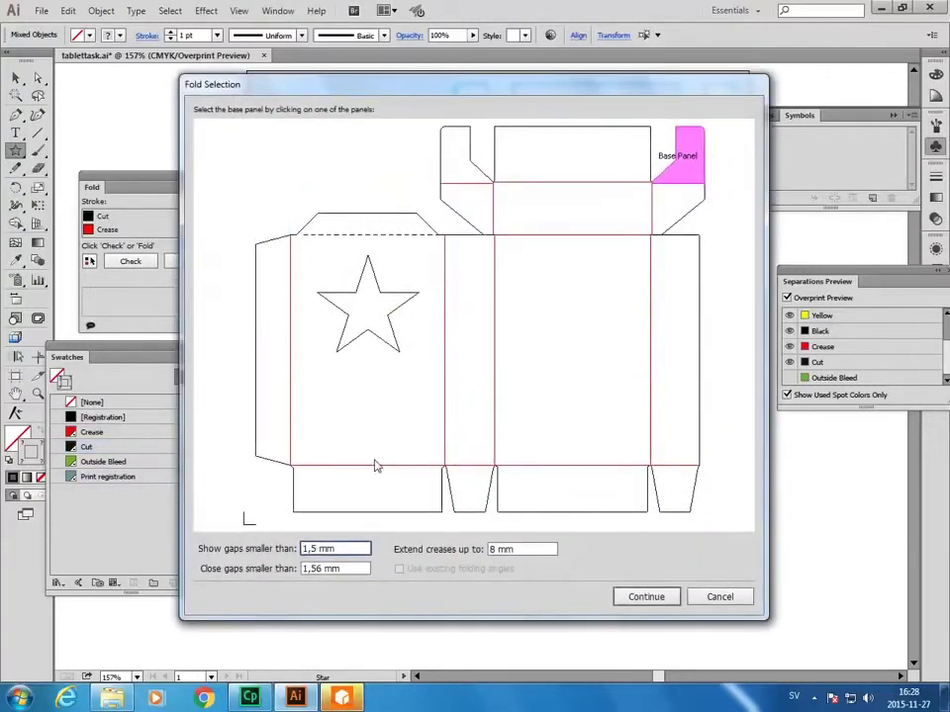
pyautogui.click(383, 495)
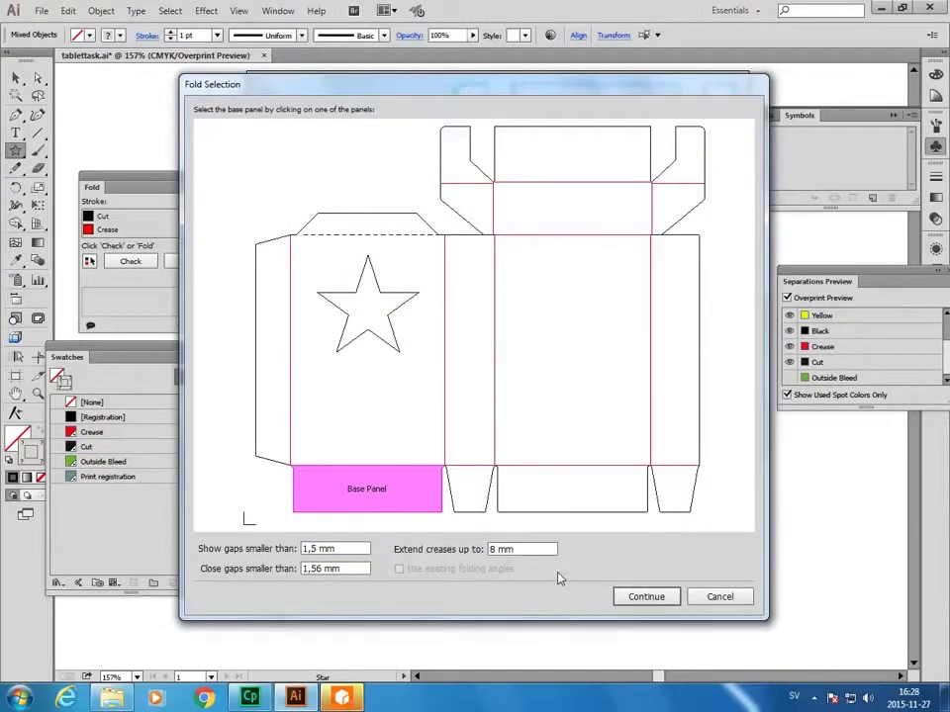
pyautogui.click(643, 598)
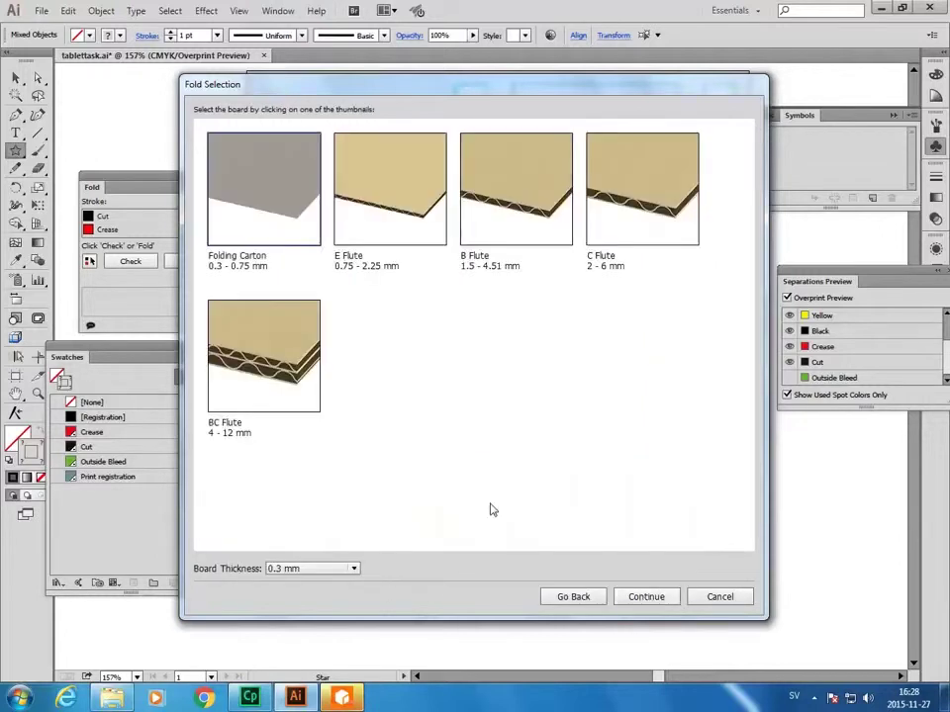
pyautogui.click(645, 597)
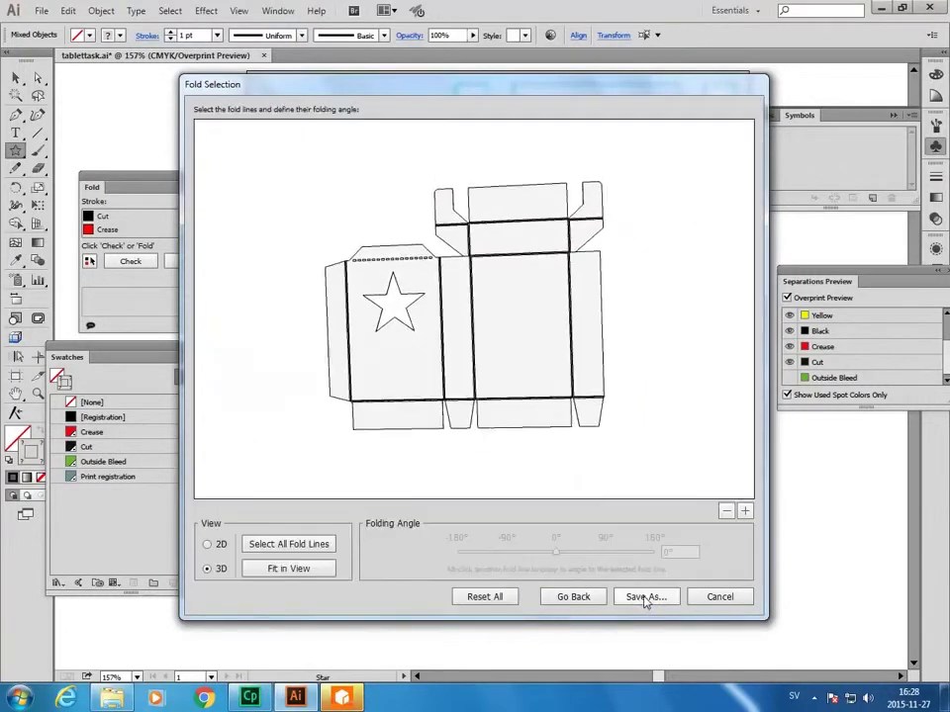
pyautogui.click(293, 546)
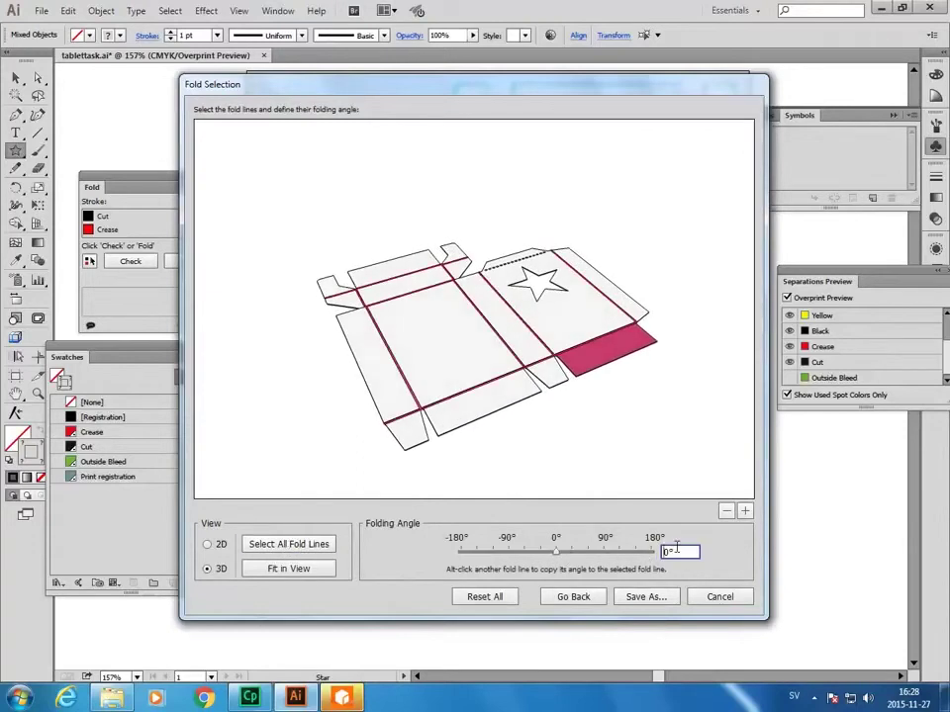
pyautogui.write('90')
pyautogui.press('Tab')
pyautogui.moveTo(495, 415)
pyautogui.mouseDown()
pyautogui.moveTo(594, 374)
pyautogui.moveTo(471, 344)
pyautogui.moveTo(524, 327)
pyautogui.moveTo(361, 291)
pyautogui.moveTo(532, 339)
pyautogui.moveTo(360, 341)
pyautogui.moveTo(396, 405)
pyautogui.moveTo(246, 313)
pyautogui.moveTo(241, 357)
pyautogui.moveTo(523, 317)
pyautogui.moveTo(502, 392)
pyautogui.moveTo(307, 335)
pyautogui.moveTo(405, 350)
pyautogui.mouseUp()
# Step: Cancel the fold preview and copy the dieline with Edit > ArtiosCAD - Copy to Clipboard
pyautogui.click(720, 597)
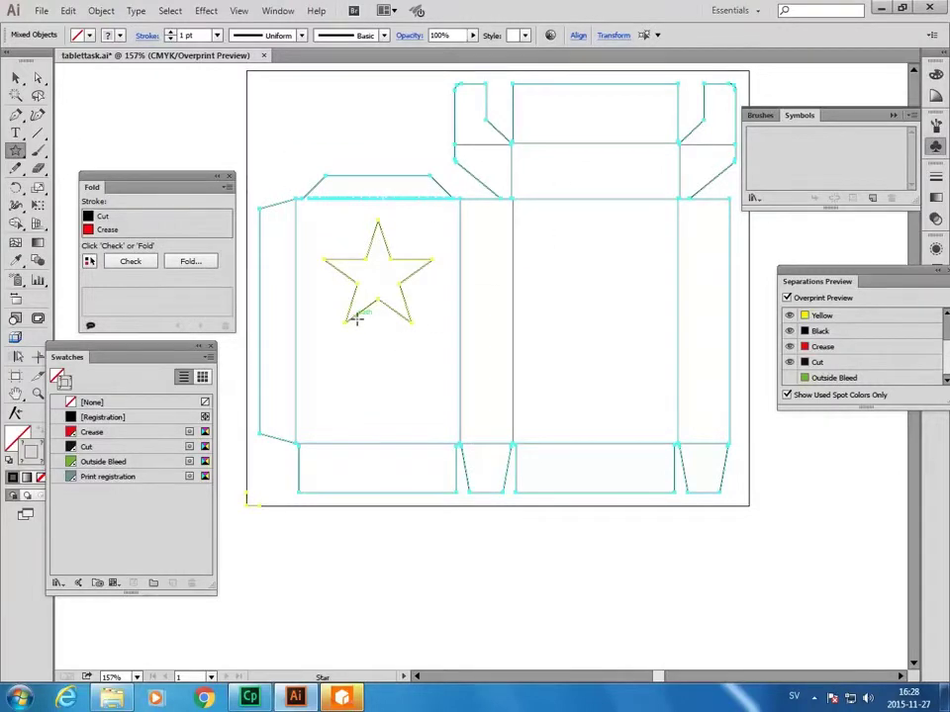
pyautogui.press('ctrl')
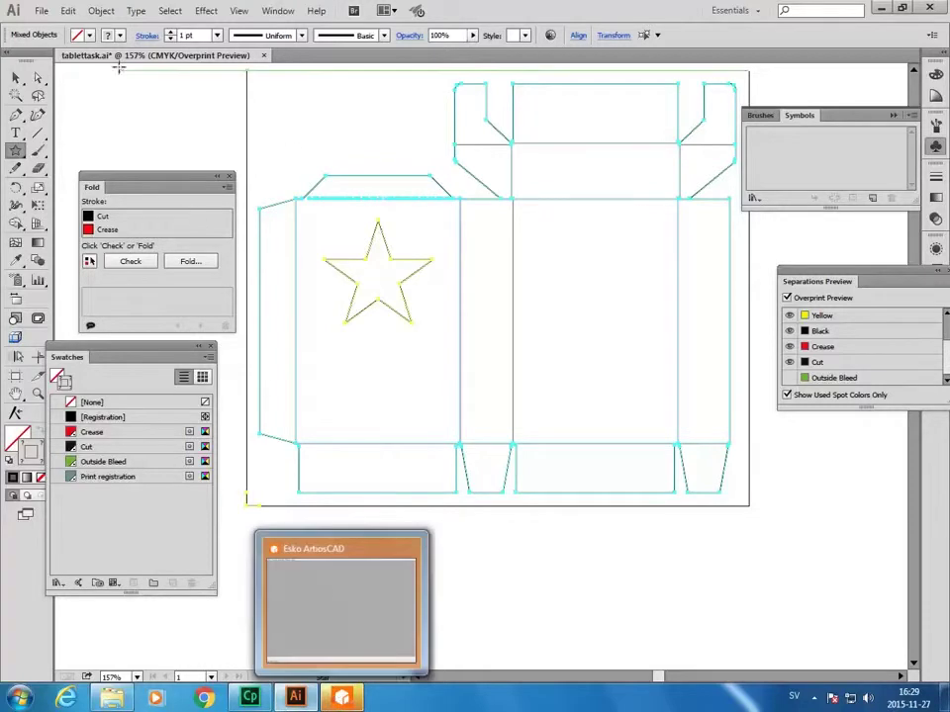
pyautogui.click(71, 12)
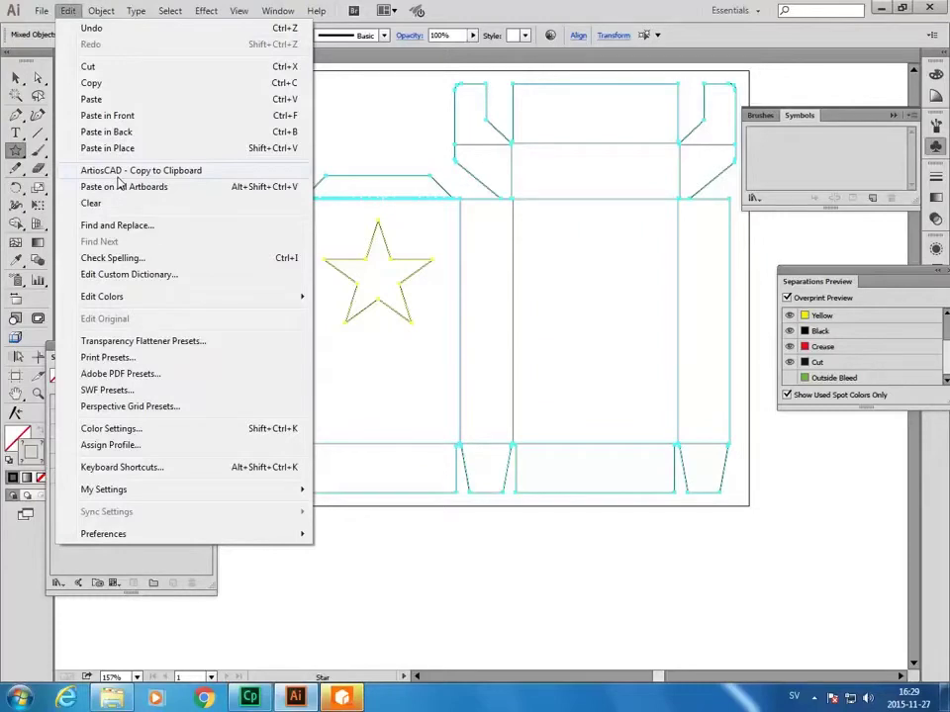
pyautogui.click(137, 179)
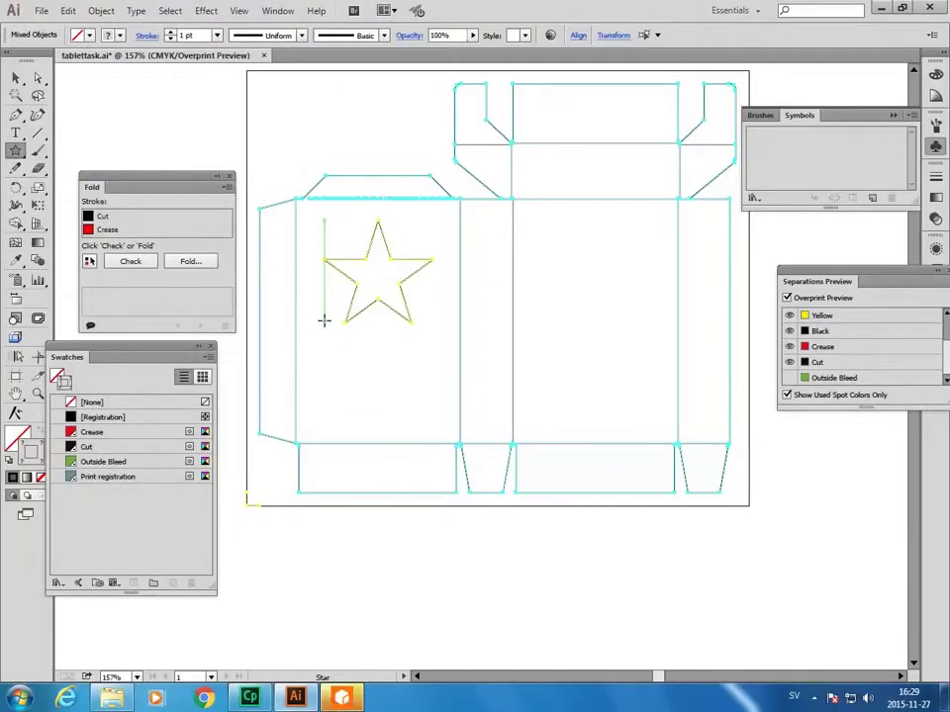
# Step: Create a new ArtiosCAD design with the Folding Carton - Metric parameter set and INV G 300G board
pyautogui.click(343, 699)
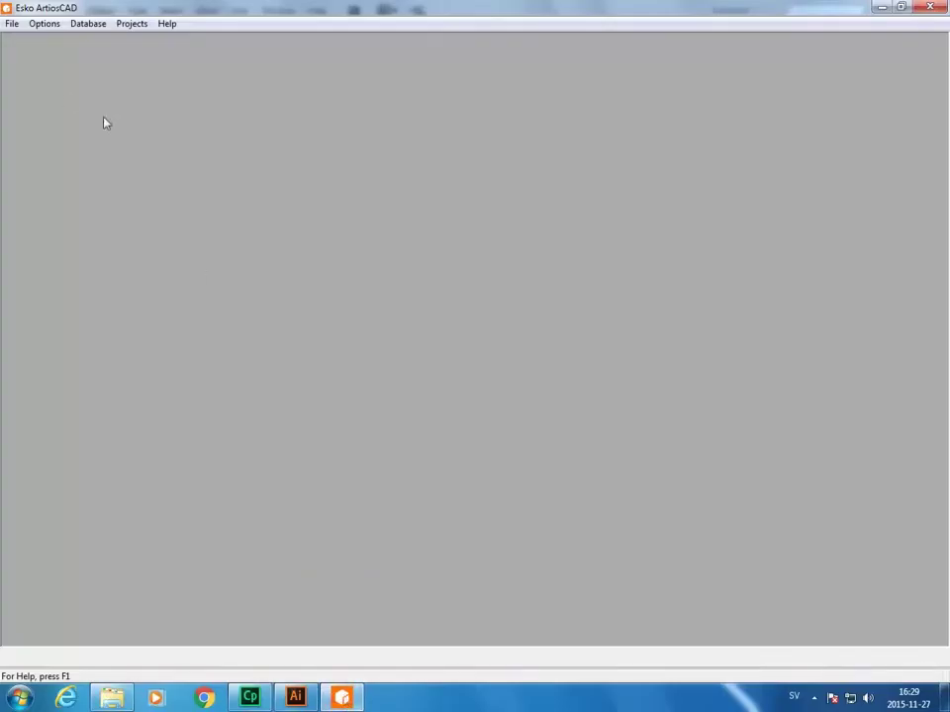
pyautogui.click(11, 24)
pyautogui.click(20, 41)
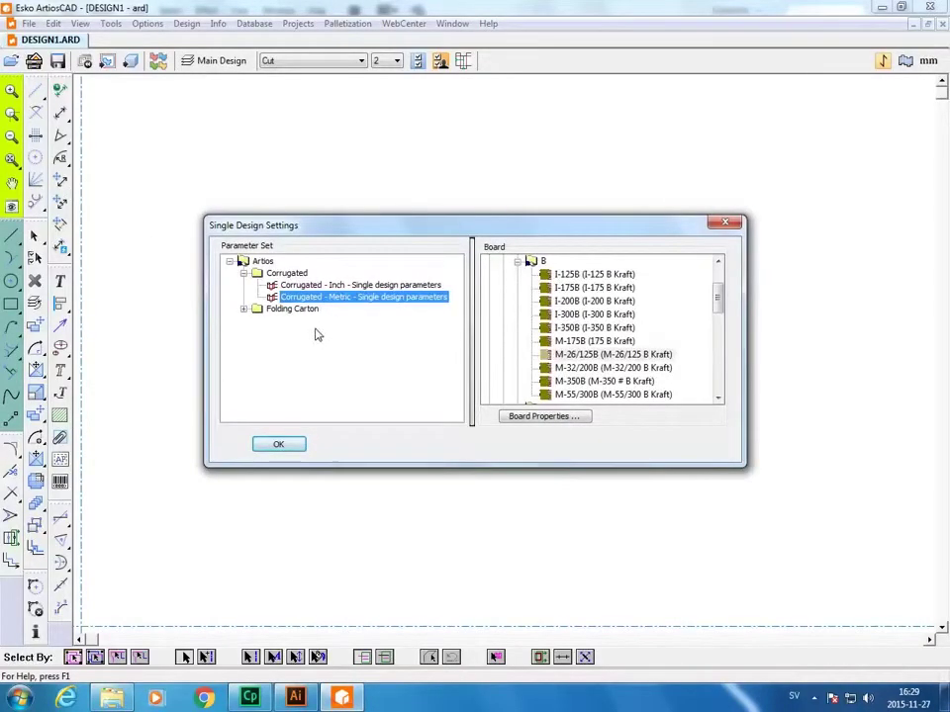
pyautogui.click(243, 309)
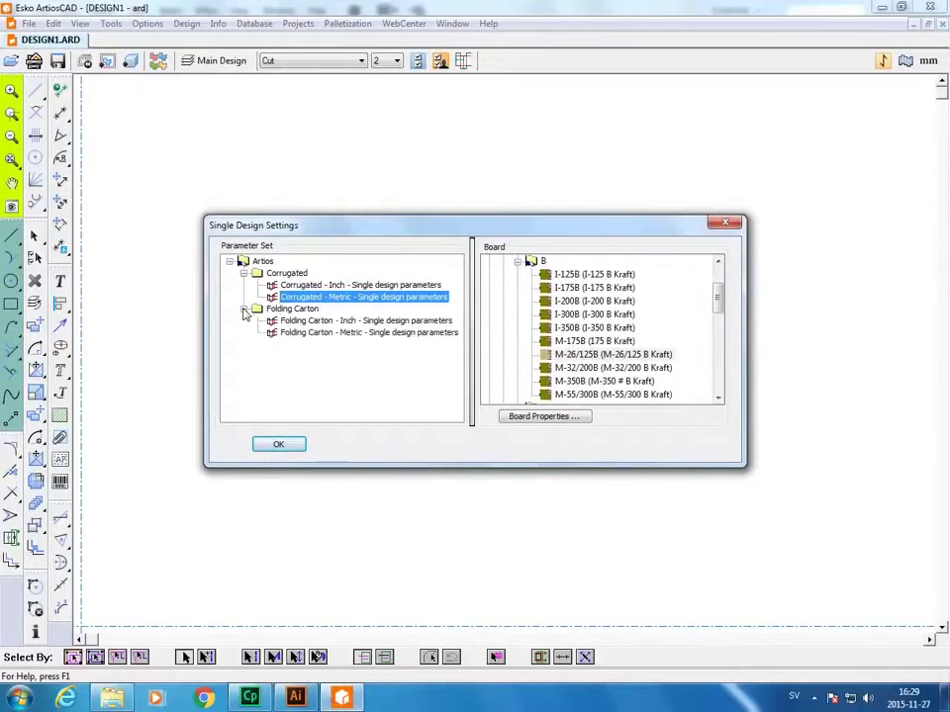
pyautogui.click(326, 335)
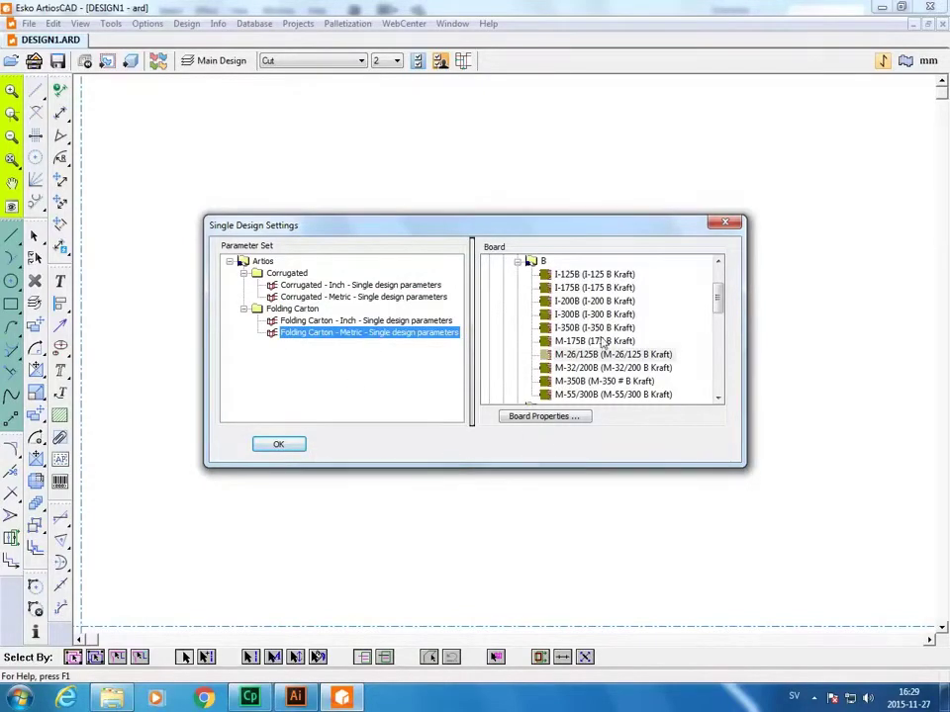
pyautogui.doubleClick(543, 261)
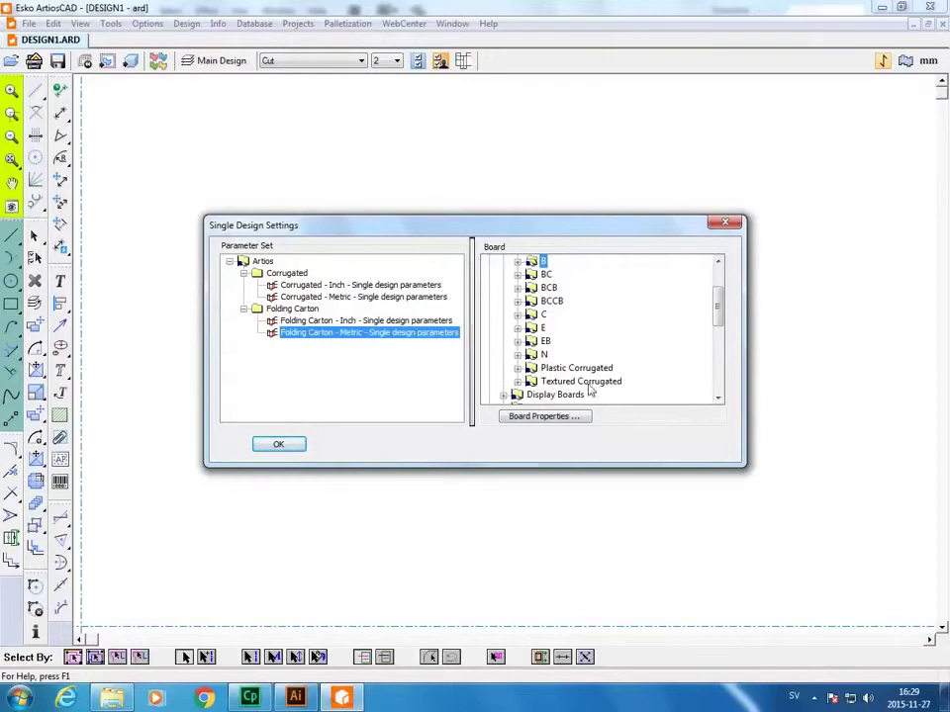
pyautogui.moveTo(721, 316); pyautogui.dragTo(717, 329)
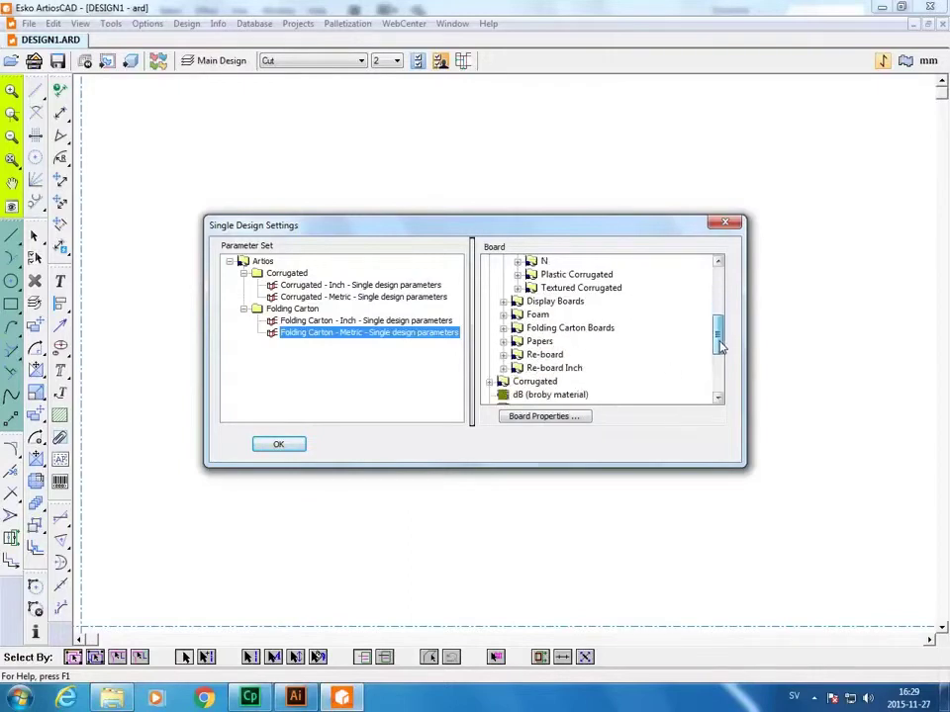
pyautogui.click(504, 327)
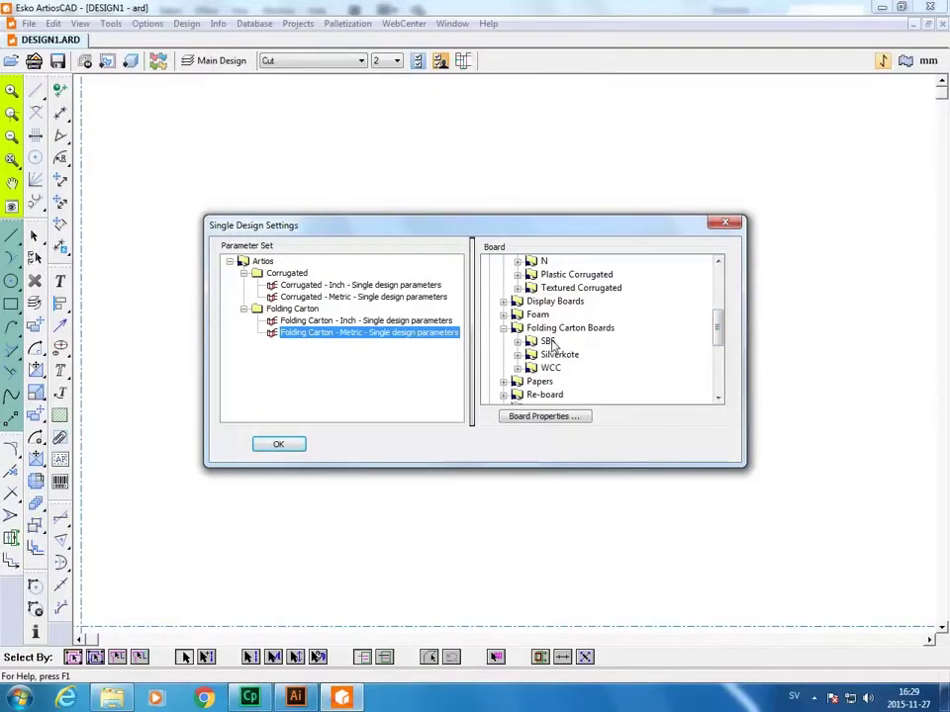
pyautogui.moveTo(716, 340); pyautogui.dragTo(717, 389)
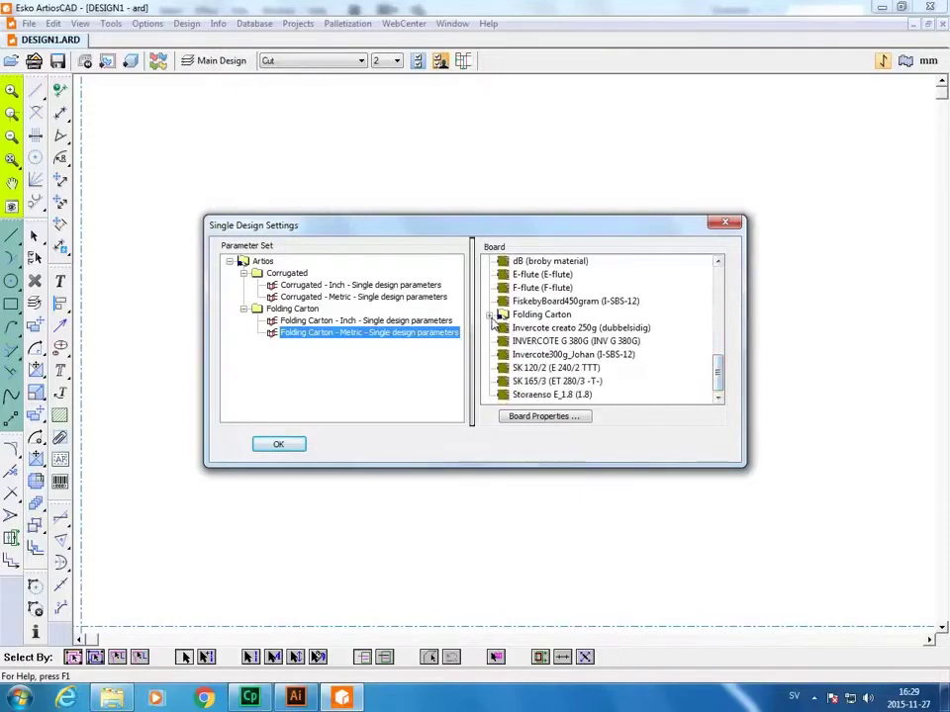
pyautogui.click(489, 314)
pyautogui.click(573, 328)
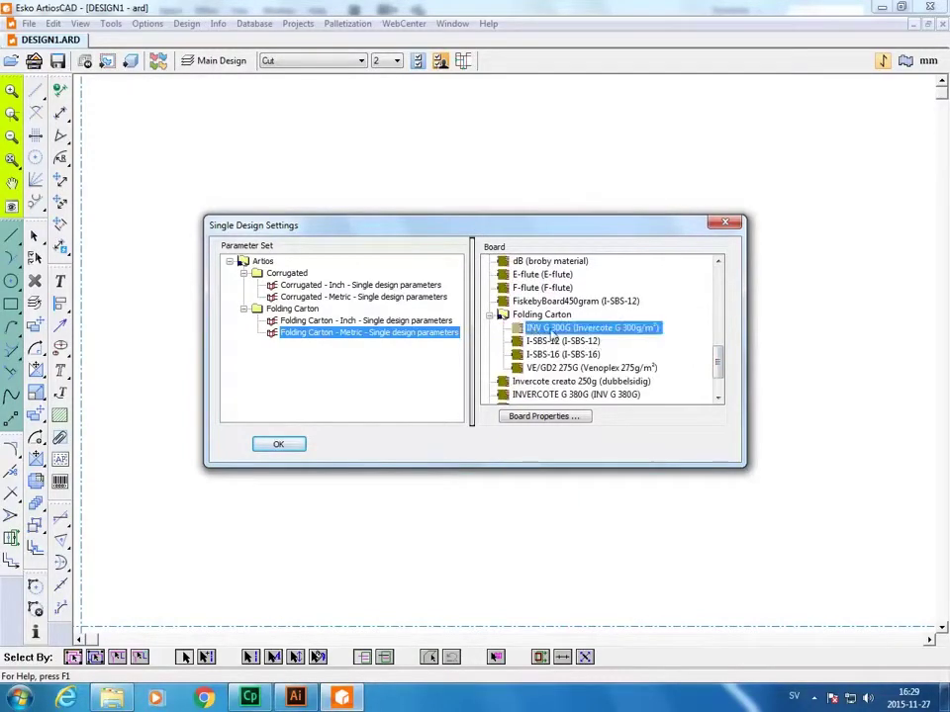
pyautogui.click(279, 446)
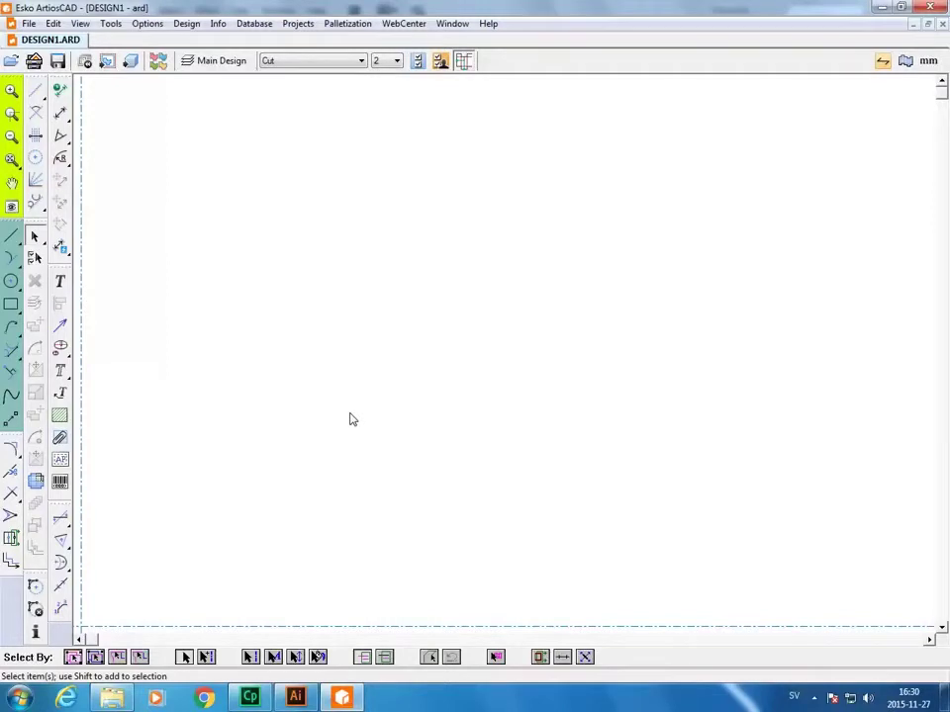
# Step: Paste the Illustrator dieline, select all of it, and set its line pointage to 2
pyautogui.click(53, 24)
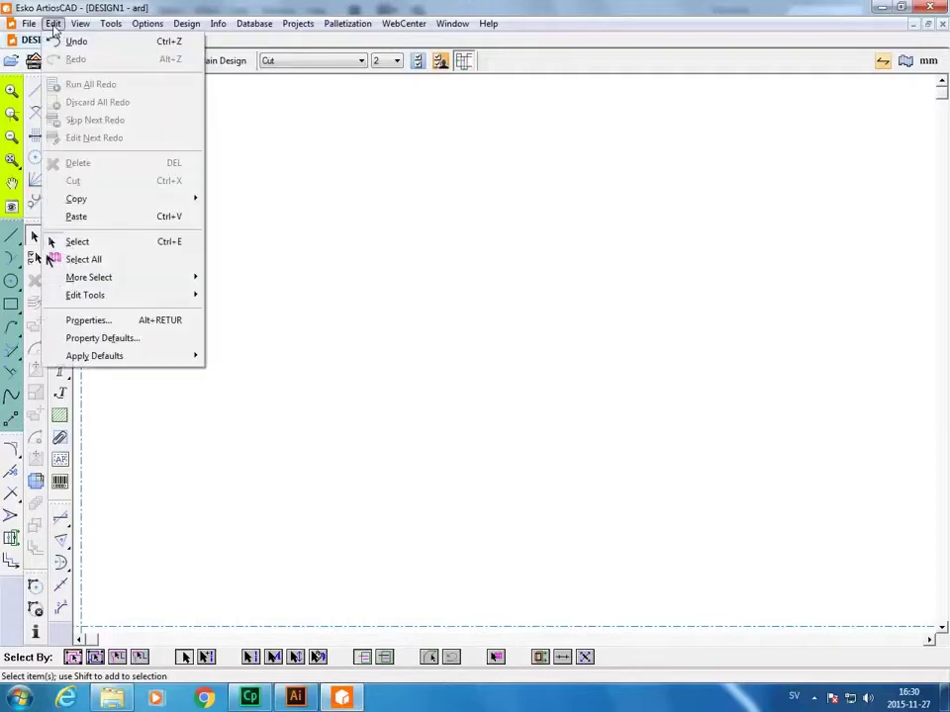
pyautogui.click(62, 241)
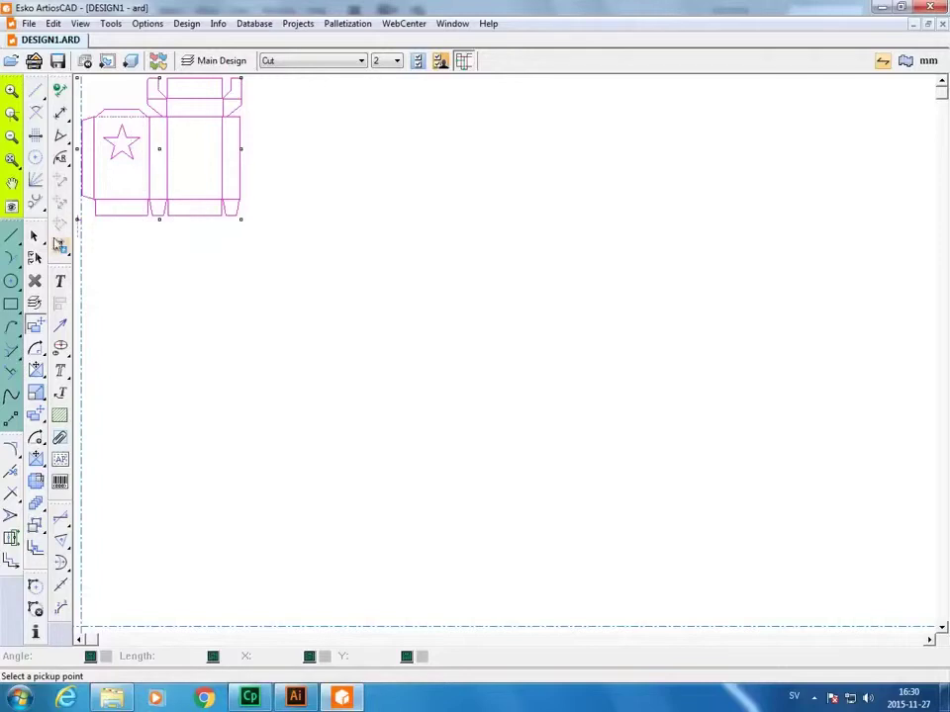
pyautogui.click(35, 239)
pyautogui.click(35, 238)
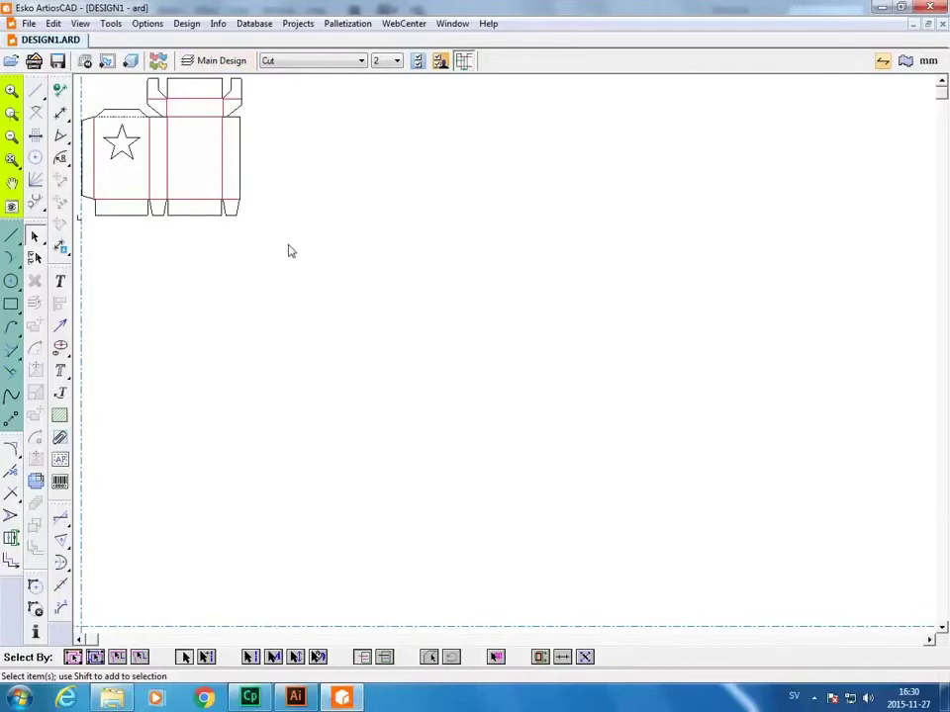
pyautogui.moveTo(263, 242); pyautogui.dragTo(72, 77)
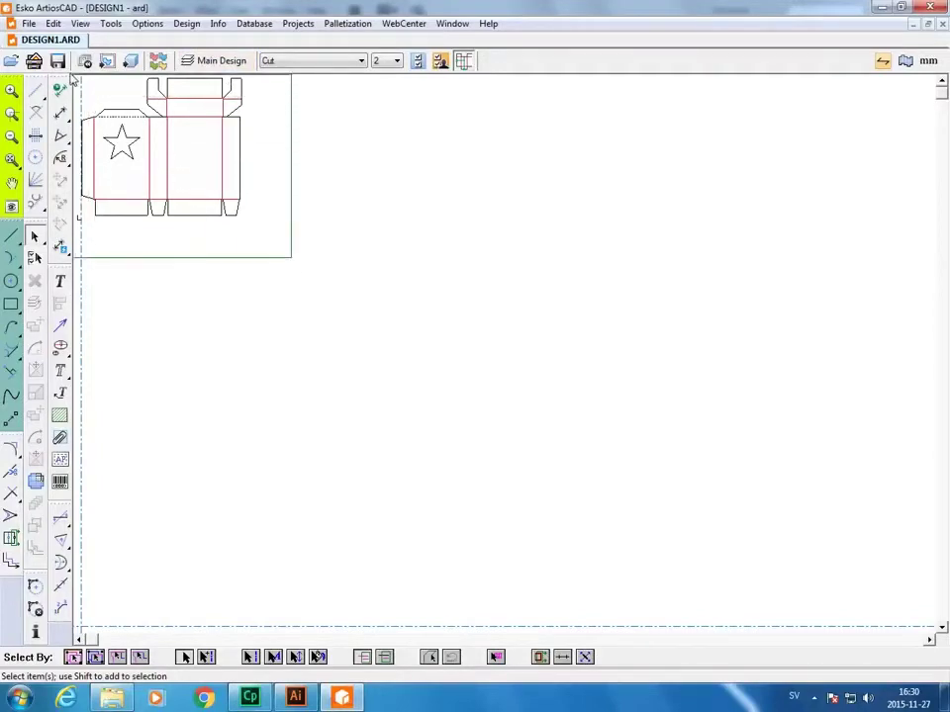
pyautogui.click(393, 61)
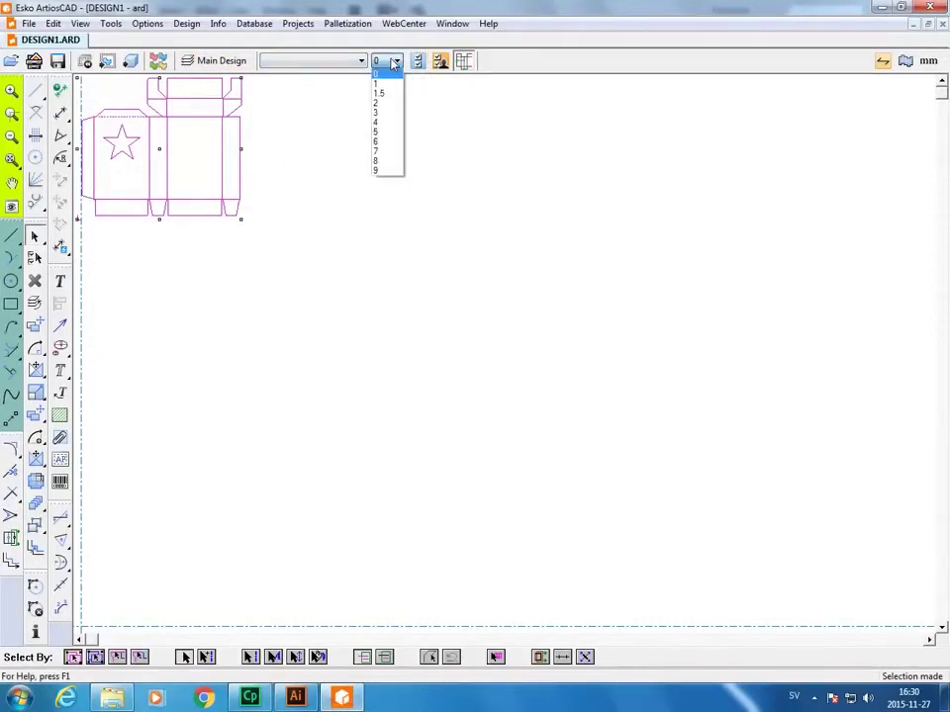
pyautogui.click(384, 103)
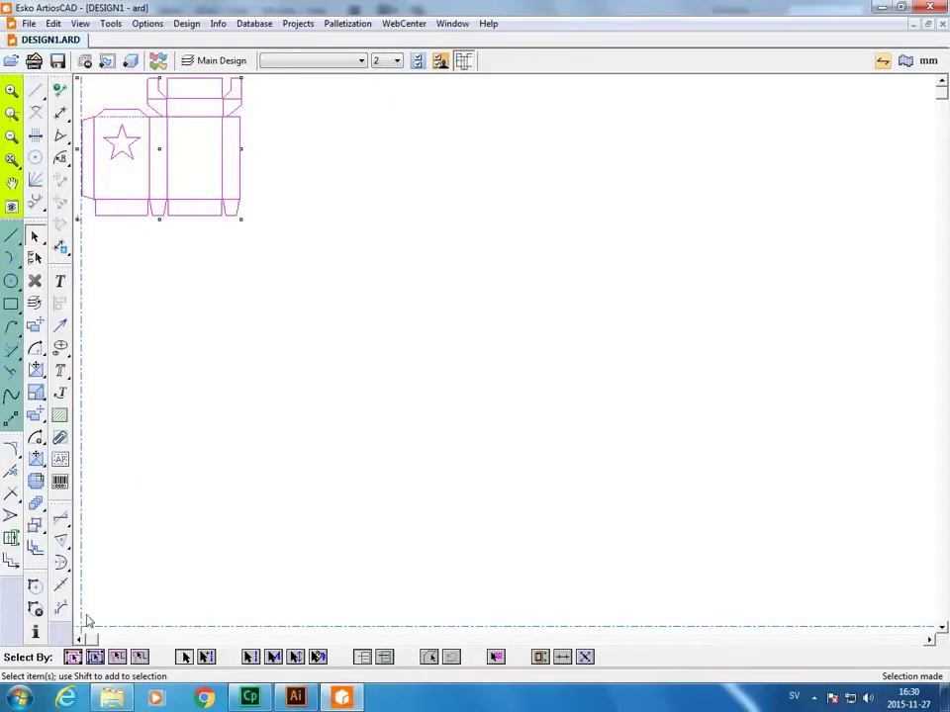
# Step: Select the whole dieline and move it by its bottom-left corner onto the design origin
pyautogui.click(123, 581)
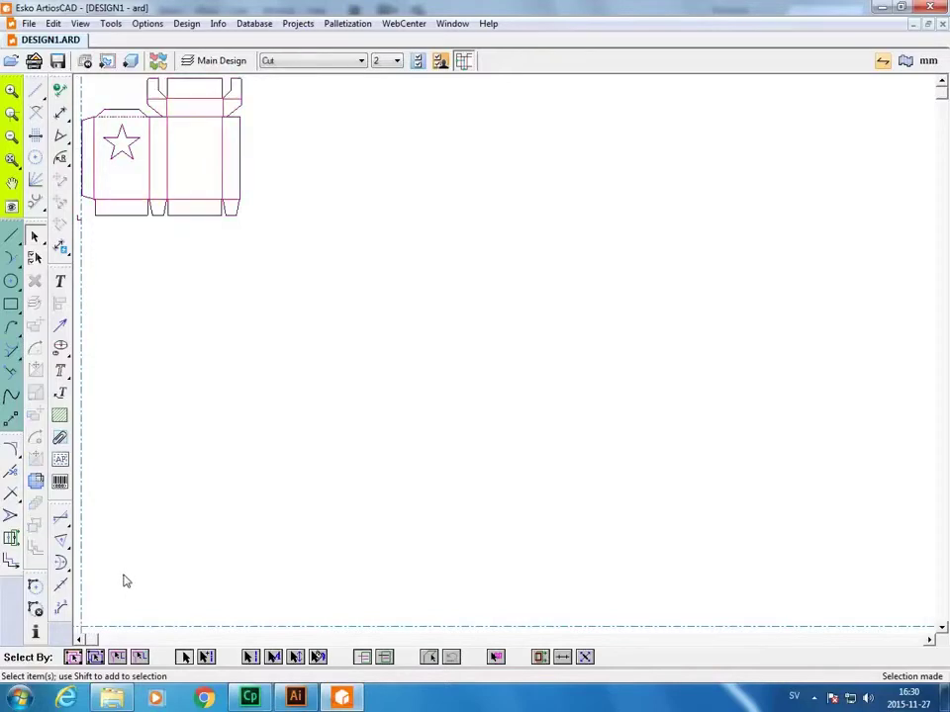
pyautogui.moveTo(378, 341); pyautogui.dragTo(102, 117)
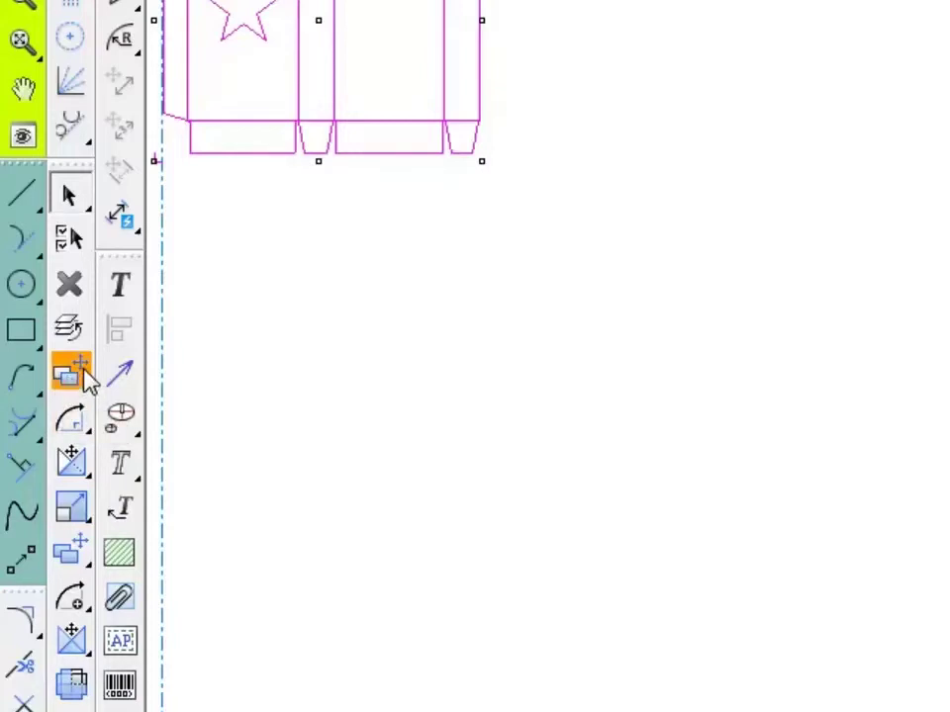
pyautogui.click(83, 374)
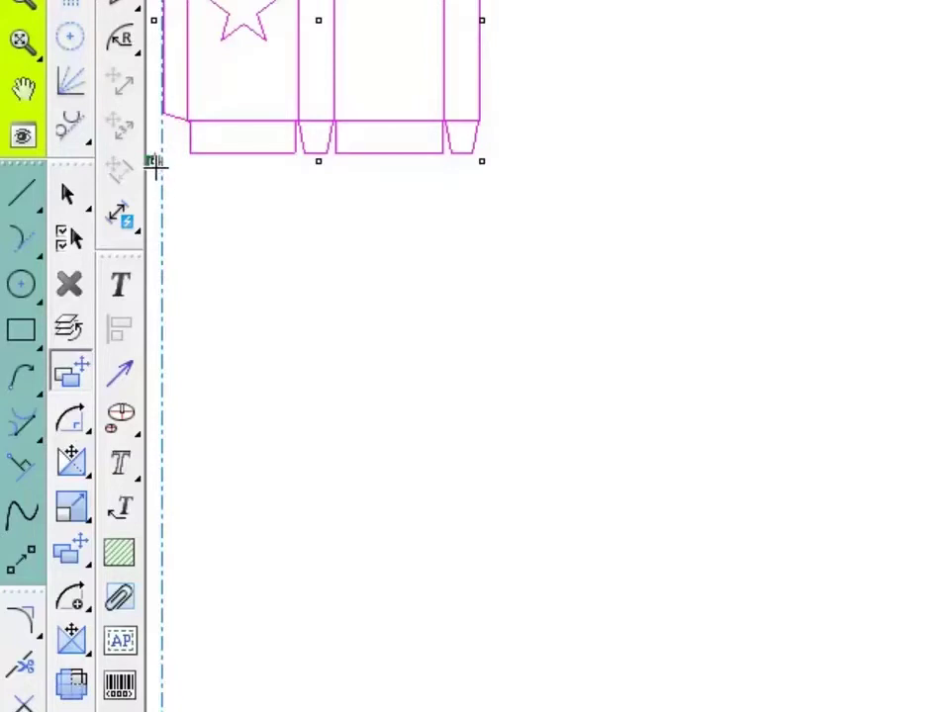
pyautogui.click(155, 169)
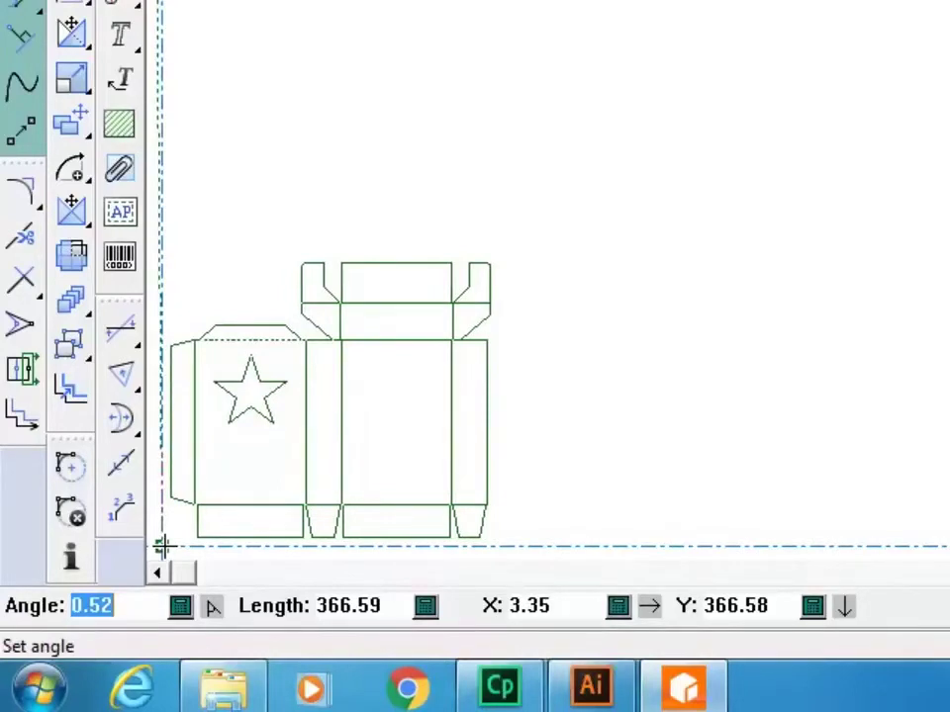
pyautogui.click(162, 547)
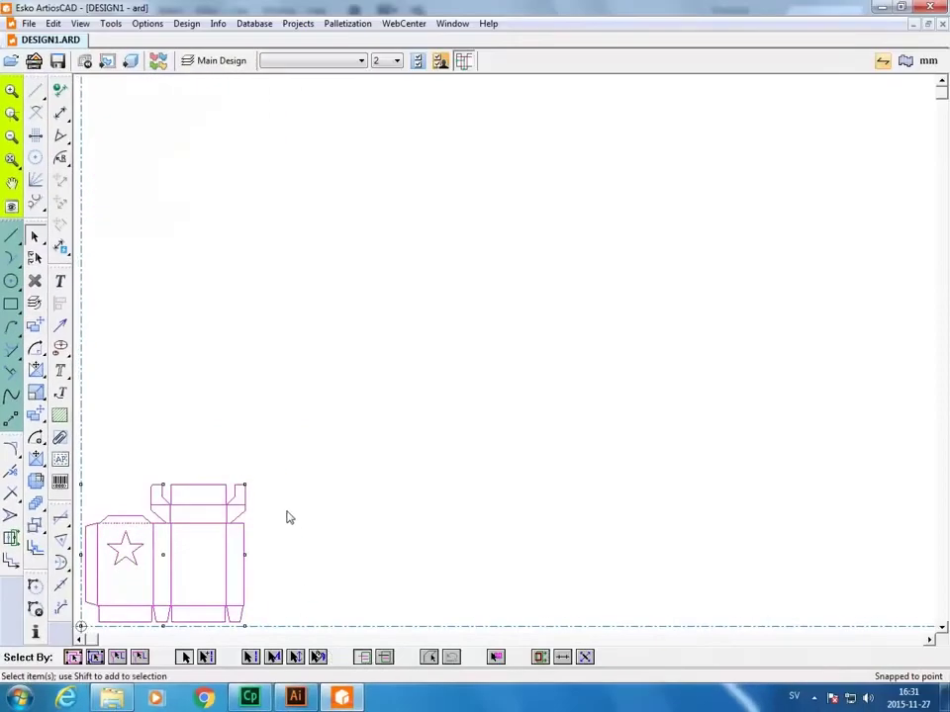
pyautogui.scroll(1, 286, 516)
pyautogui.scroll(1, 288, 516)
pyautogui.scroll(2, 288, 513)
pyautogui.scroll(2, 289, 511)
pyautogui.scroll(1, 287, 511)
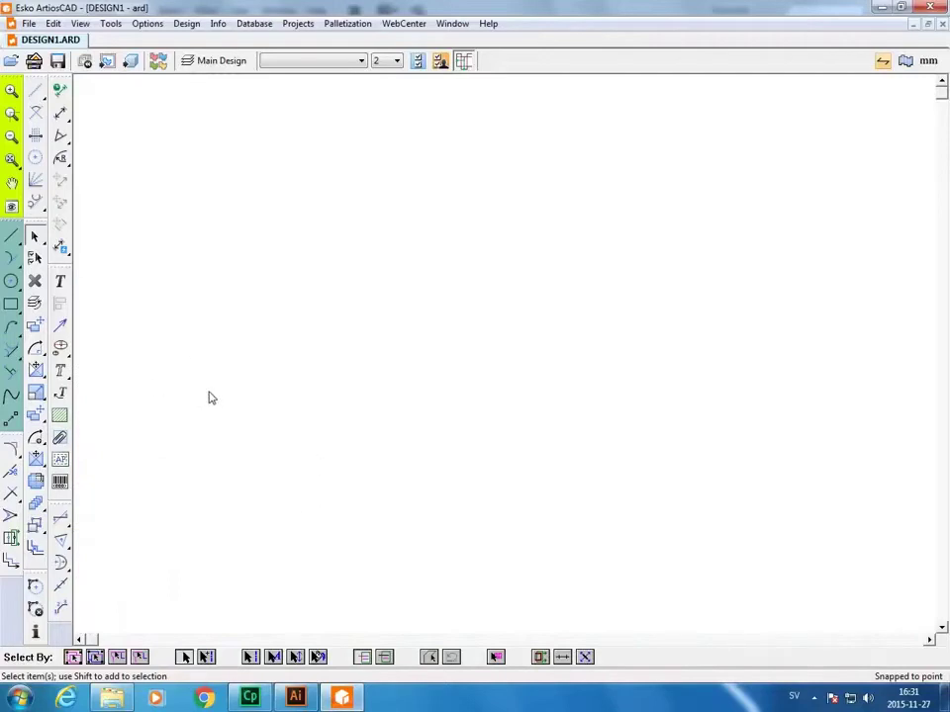
pyautogui.moveTo(233, 390); pyautogui.dragTo(873, 177)
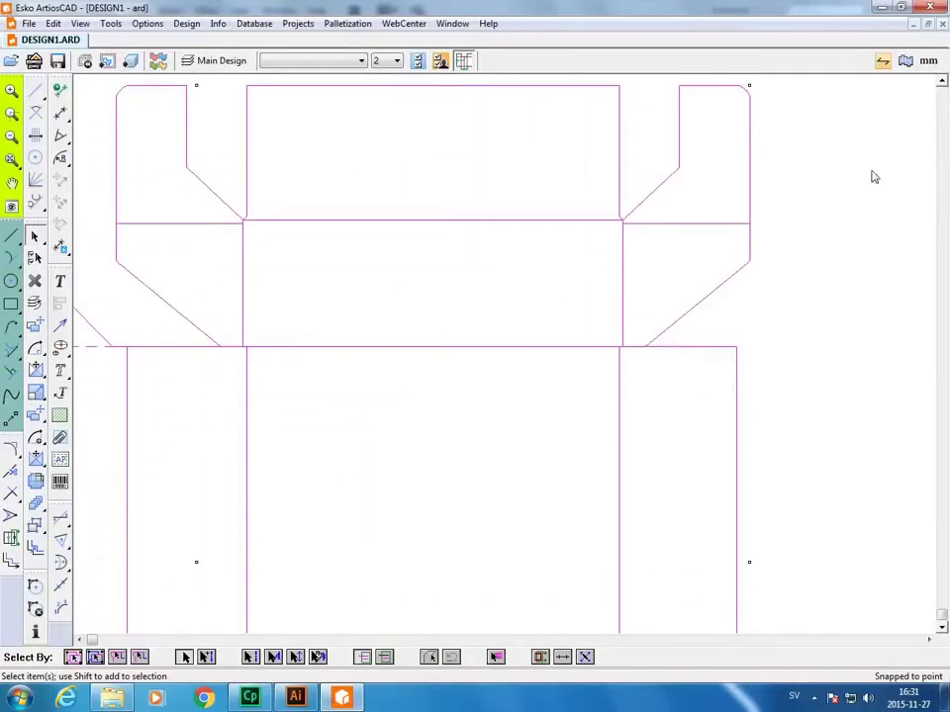
pyautogui.moveTo(424, 371); pyautogui.dragTo(565, 324)
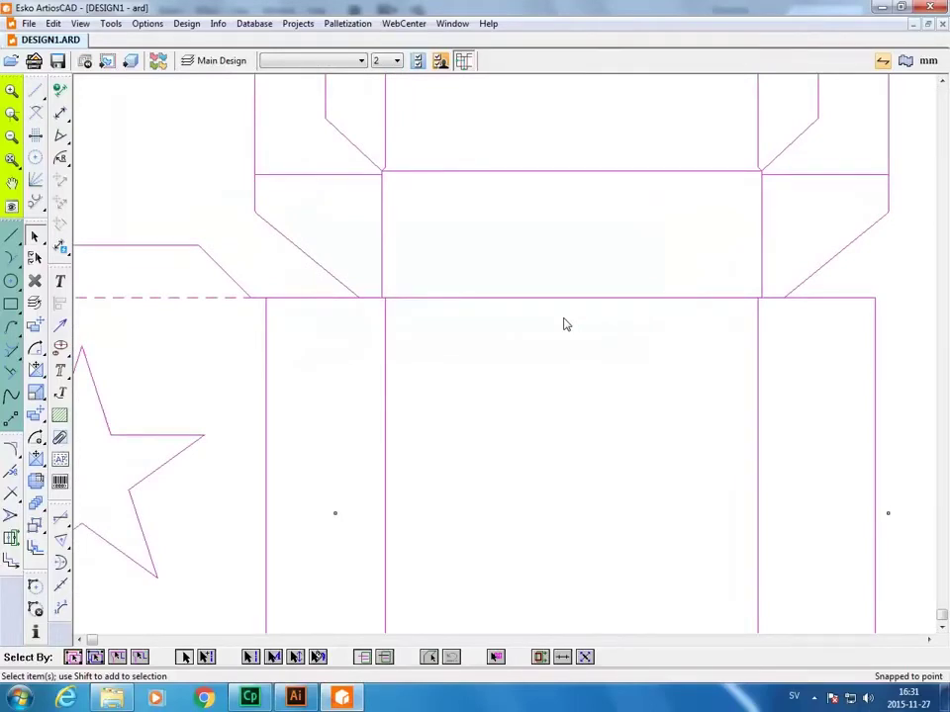
pyautogui.press('l')
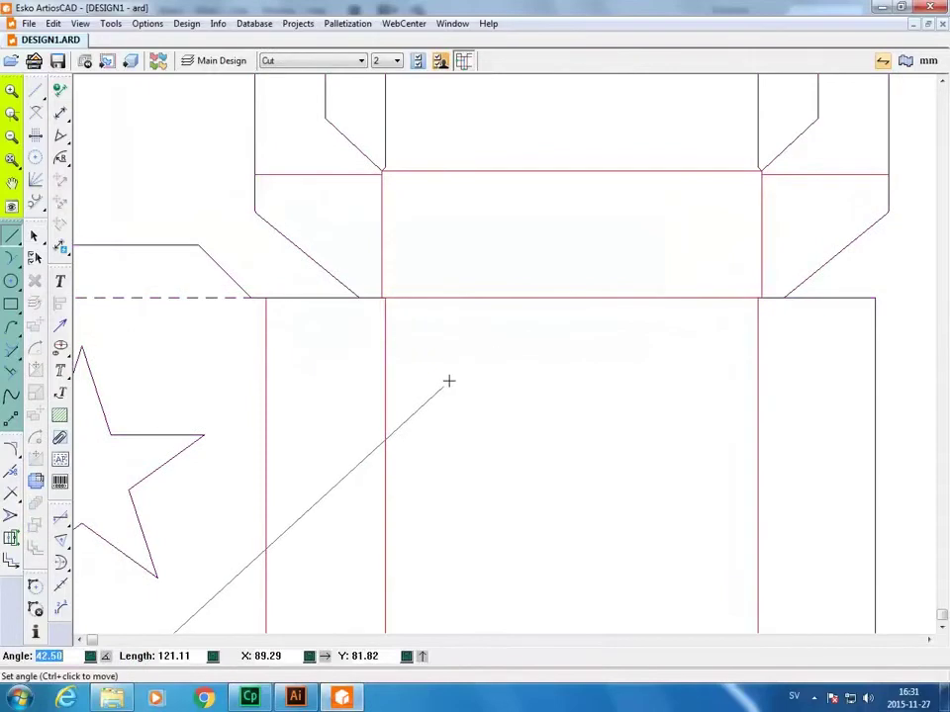
pyautogui.scroll(-2, 448, 383)
pyautogui.scroll(-2, 448, 384)
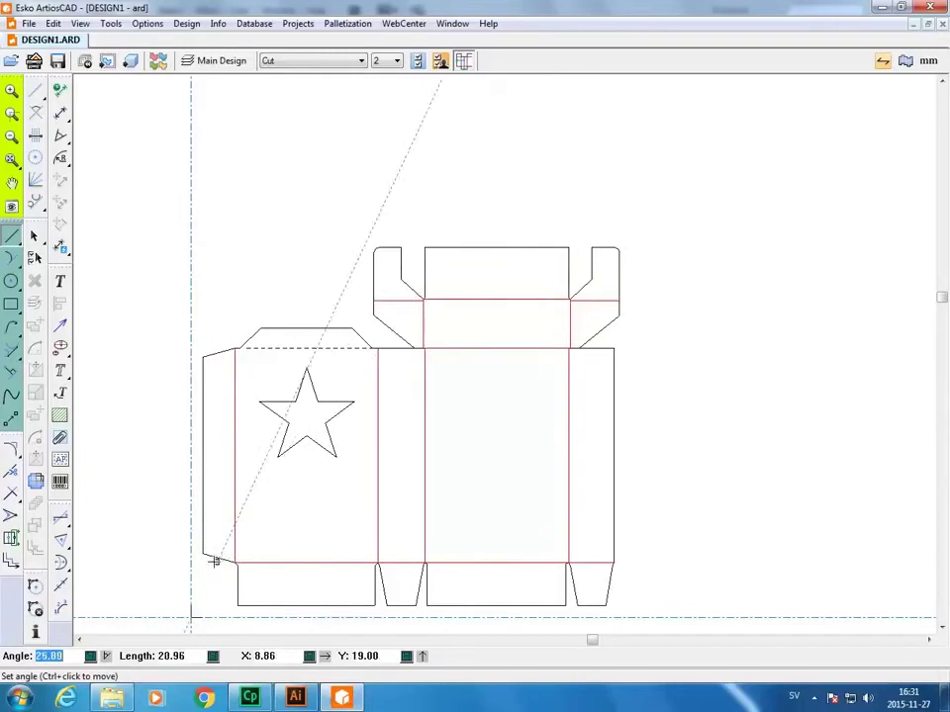
pyautogui.press('Escape')
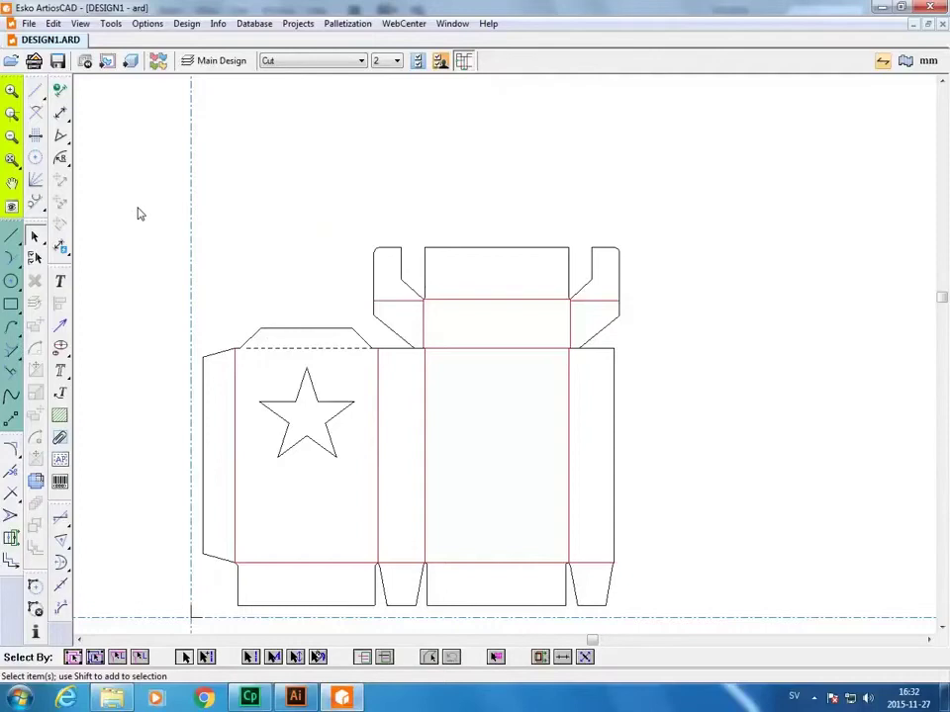
# Step: Begin Save As and browse to H: > Hemkat_Personal > personal folder > Prepress ask
pyautogui.click(30, 23)
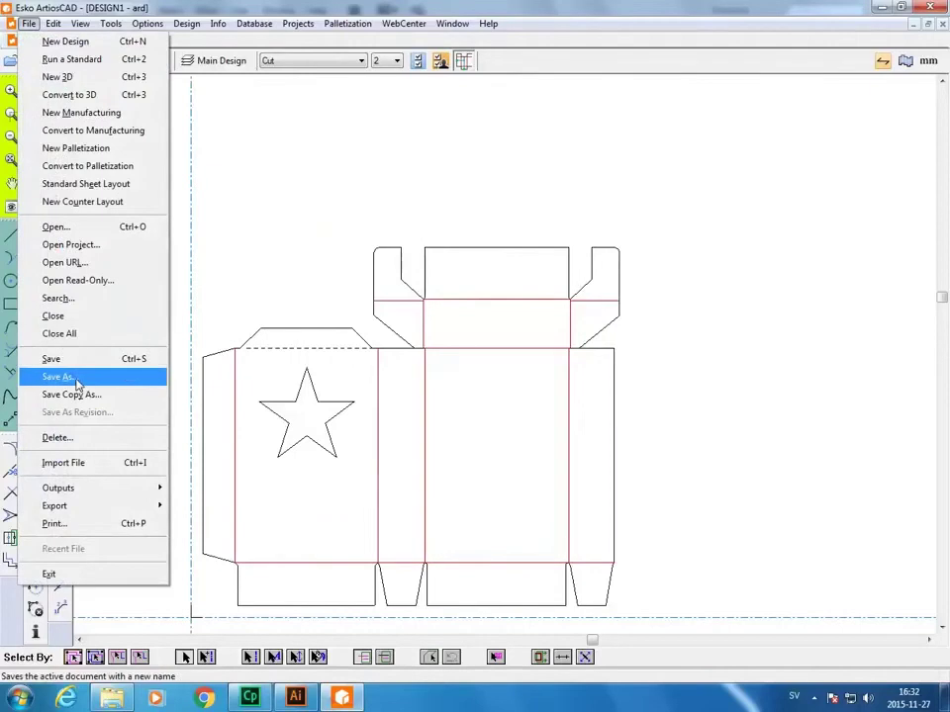
pyautogui.click(77, 378)
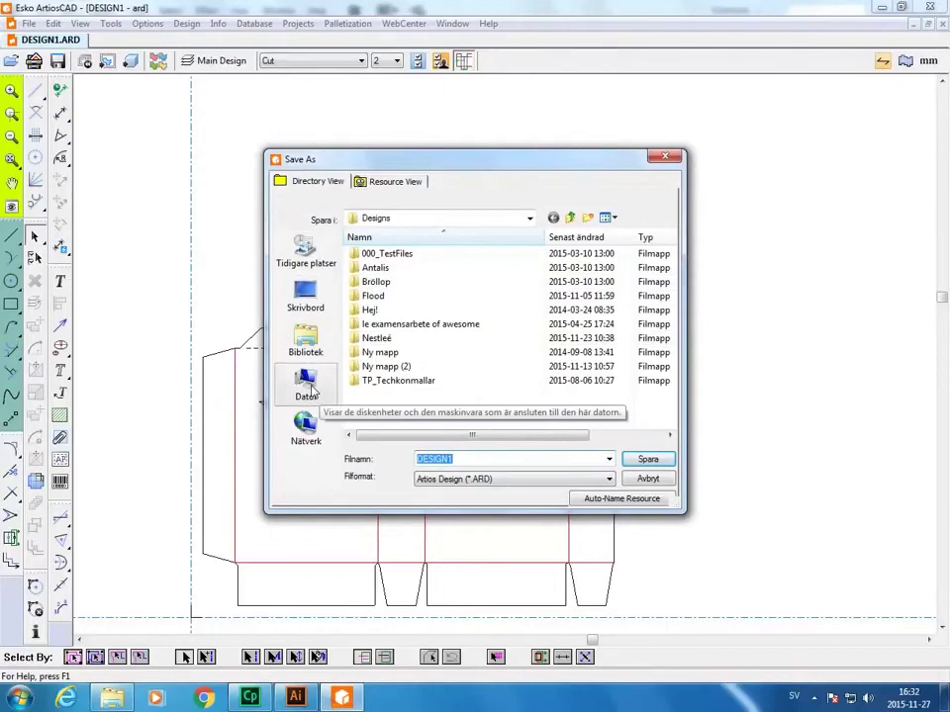
pyautogui.click(305, 425)
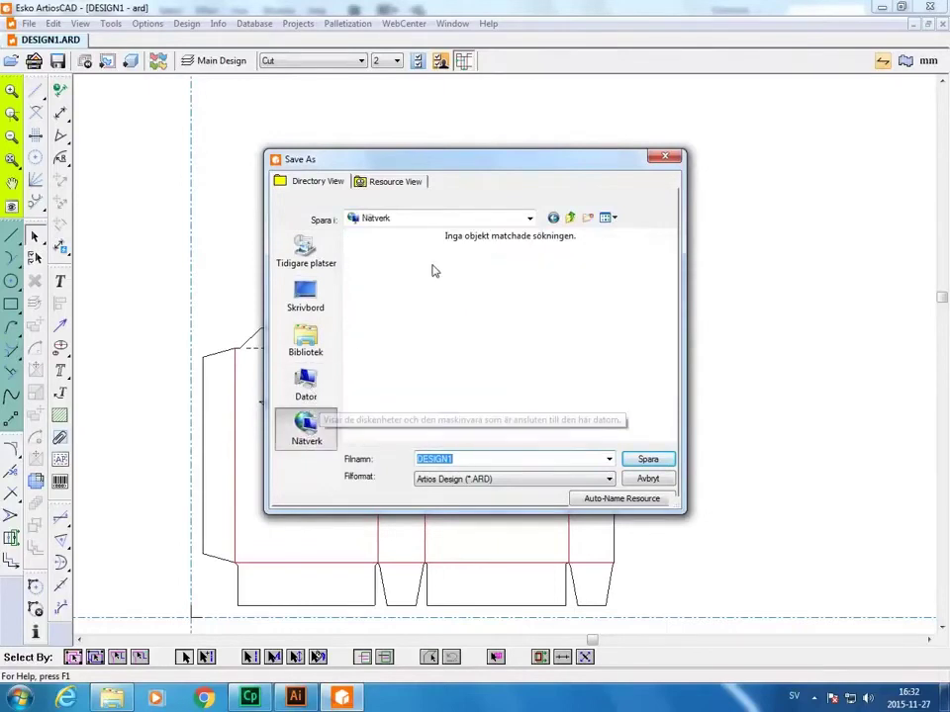
pyautogui.click(529, 219)
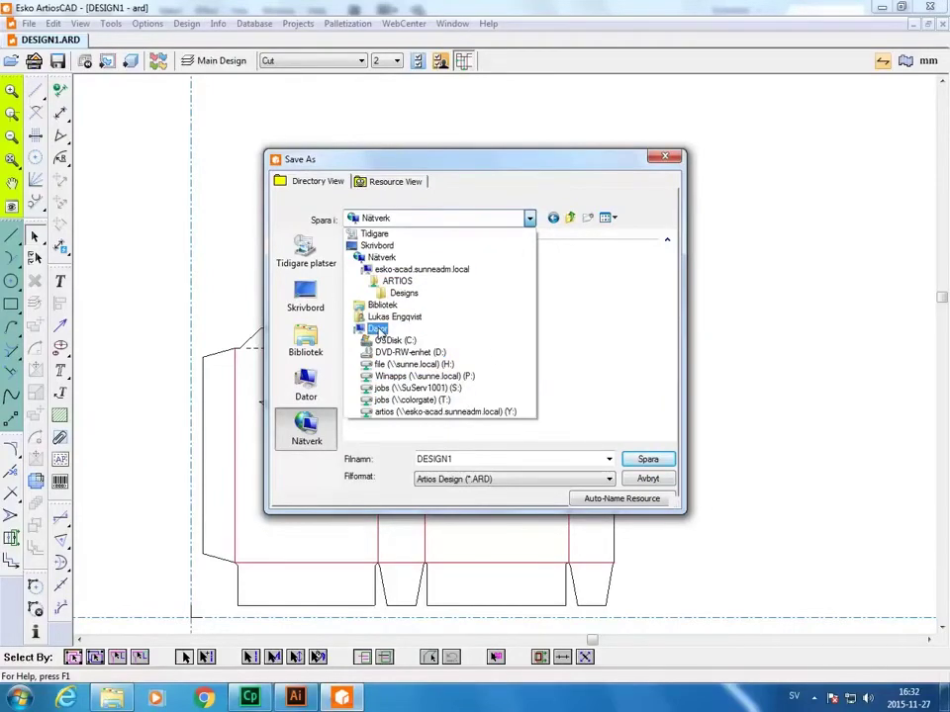
pyautogui.click(378, 329)
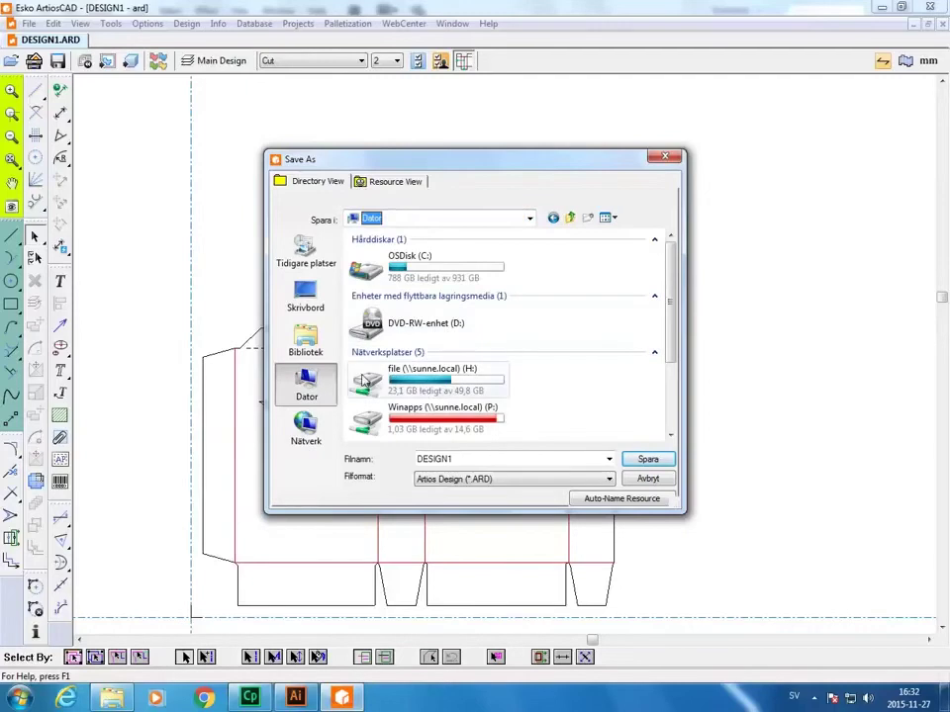
pyautogui.moveTo(667, 354); pyautogui.dragTo(679, 418)
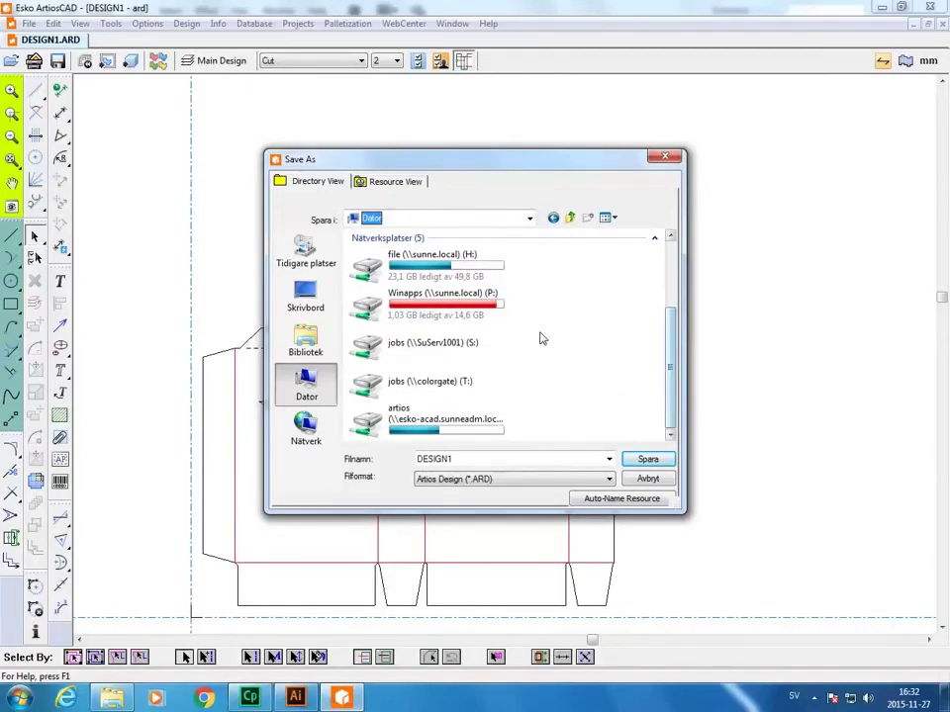
pyautogui.moveTo(366, 380)
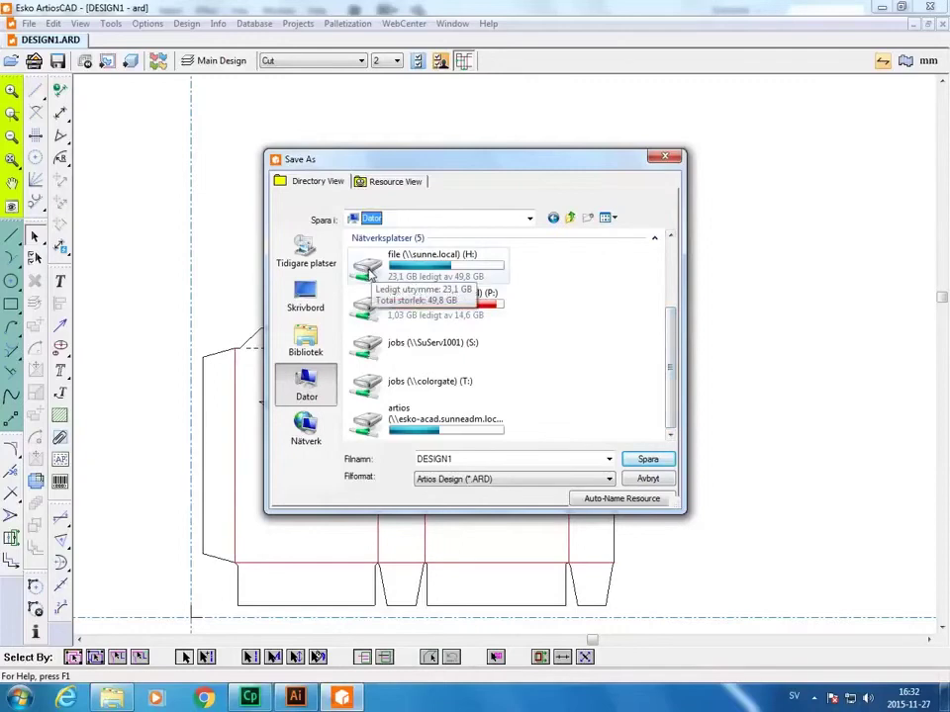
pyautogui.click(367, 277)
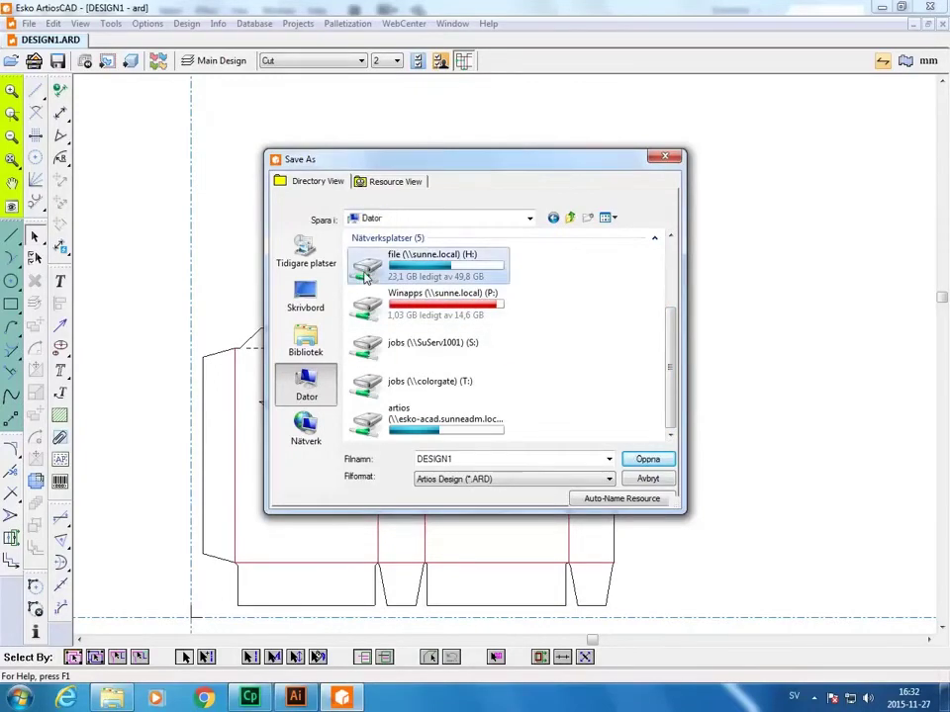
pyautogui.doubleClick(365, 277)
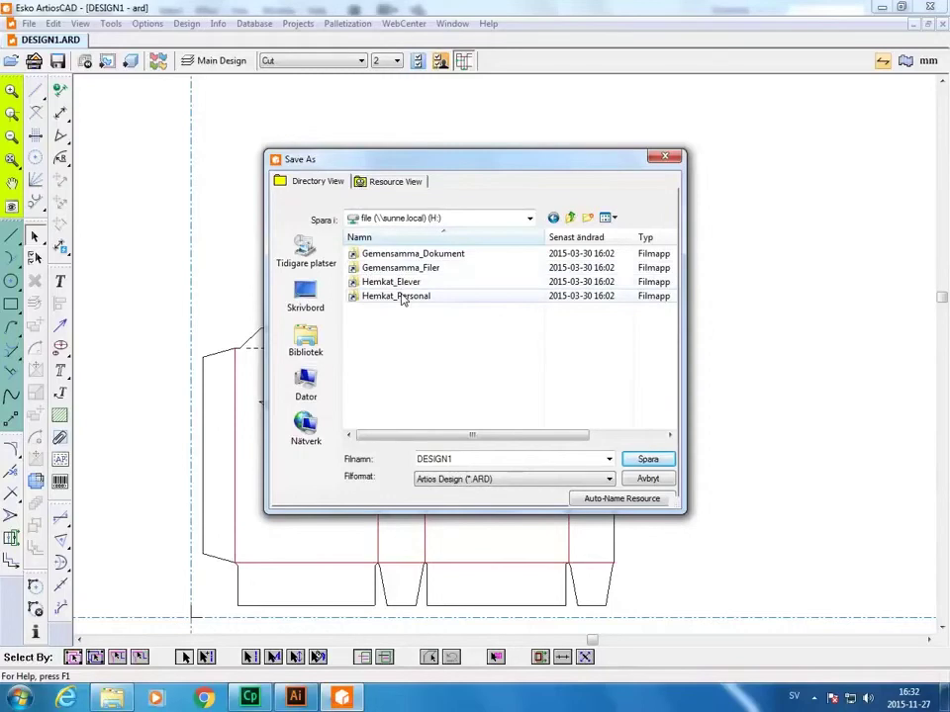
pyautogui.doubleClick(400, 297)
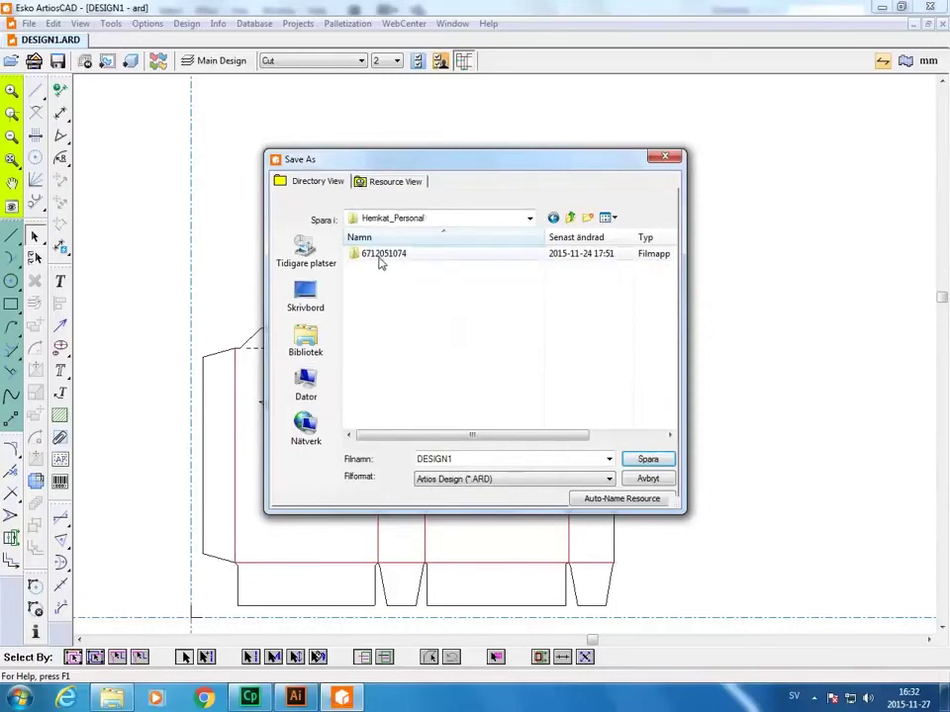
pyautogui.doubleClick(379, 256)
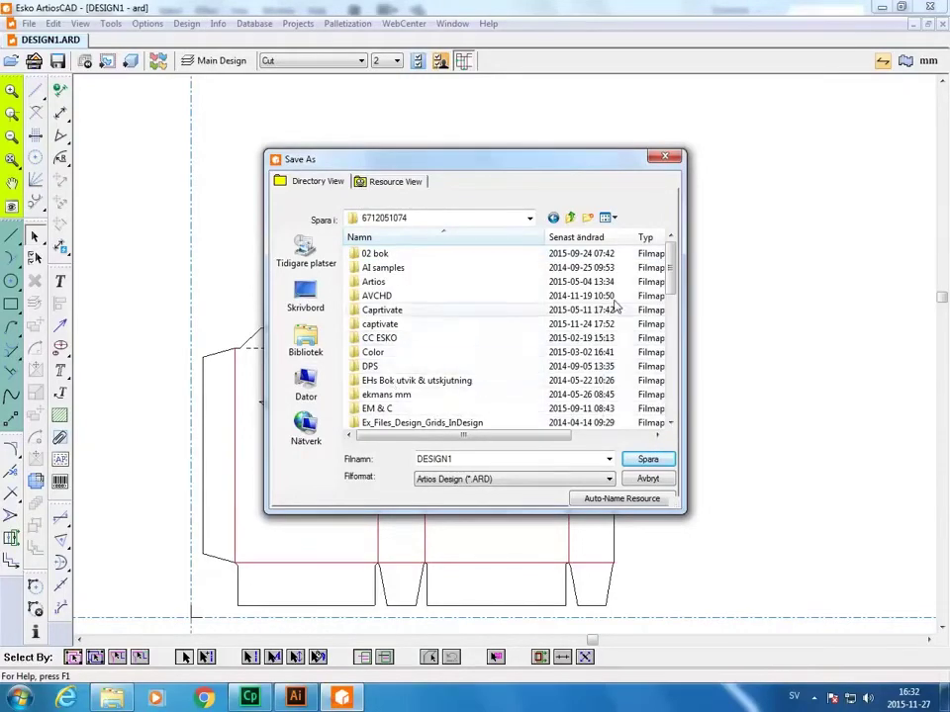
pyautogui.moveTo(669, 282); pyautogui.dragTo(674, 380)
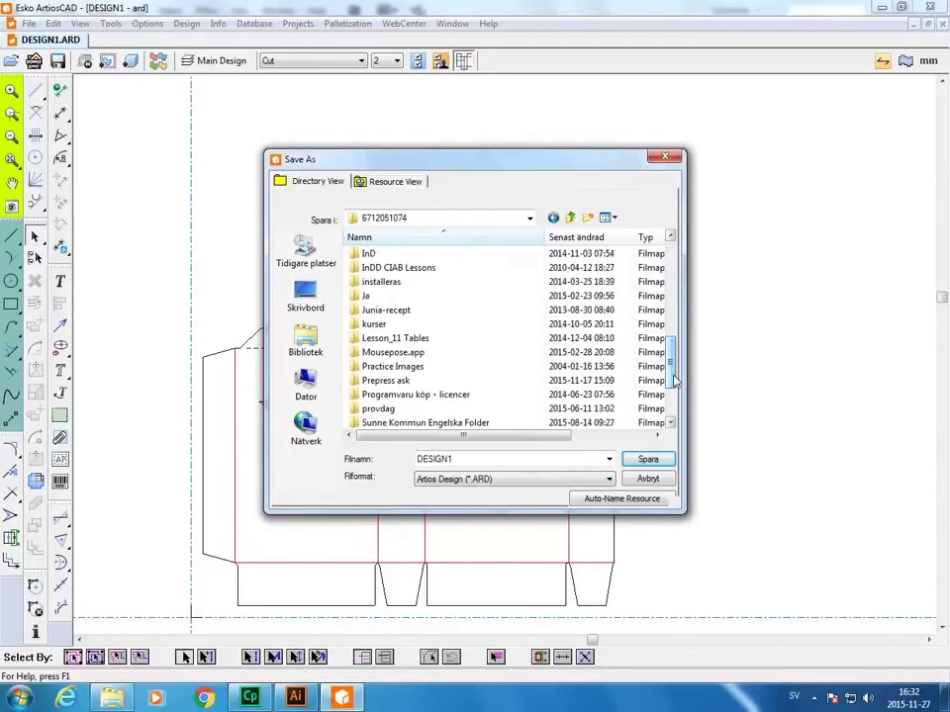
pyautogui.doubleClick(416, 381)
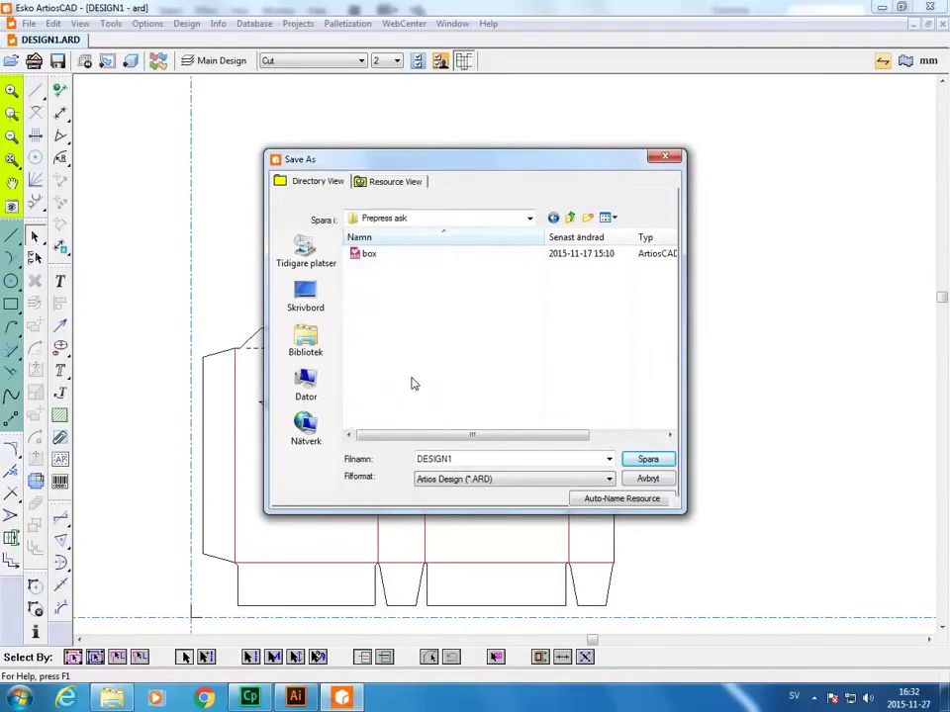
# Step: Name the file AskMedStjarna and save it as AskMedStjarna.ARD
pyautogui.doubleClick(452, 458)
pyautogui.write('ask med stjärna')
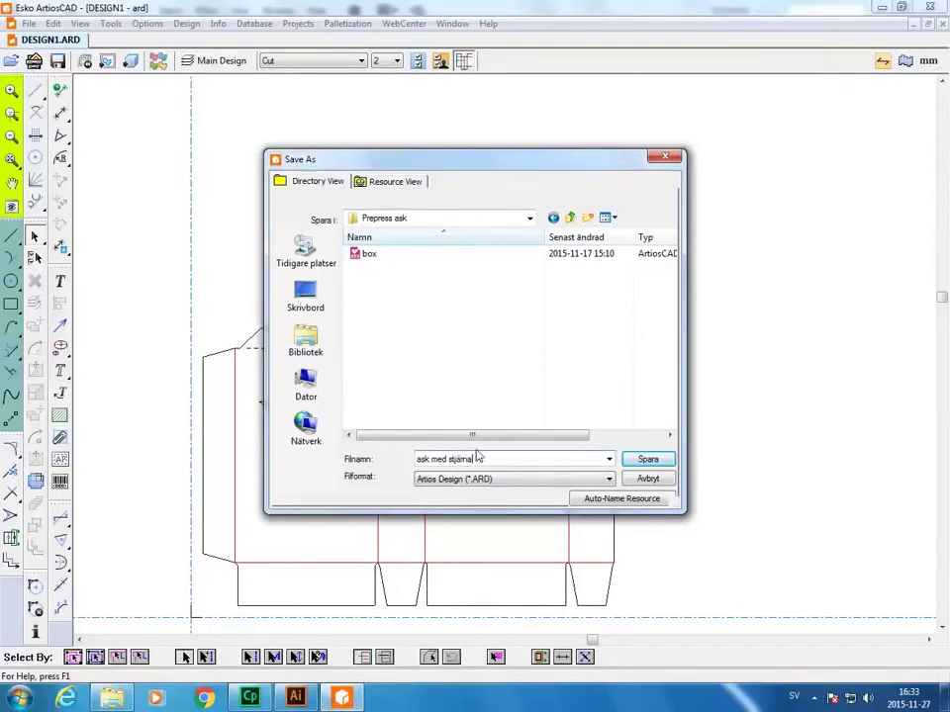
pyautogui.moveTo(475, 458); pyautogui.dragTo(363, 465)
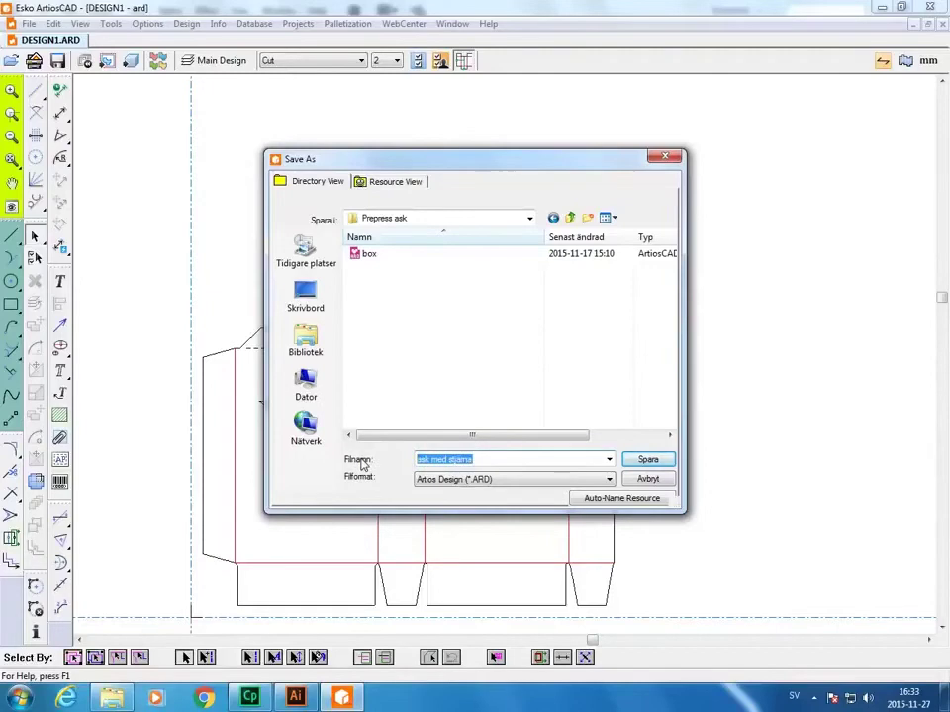
pyautogui.write('AskMedS')
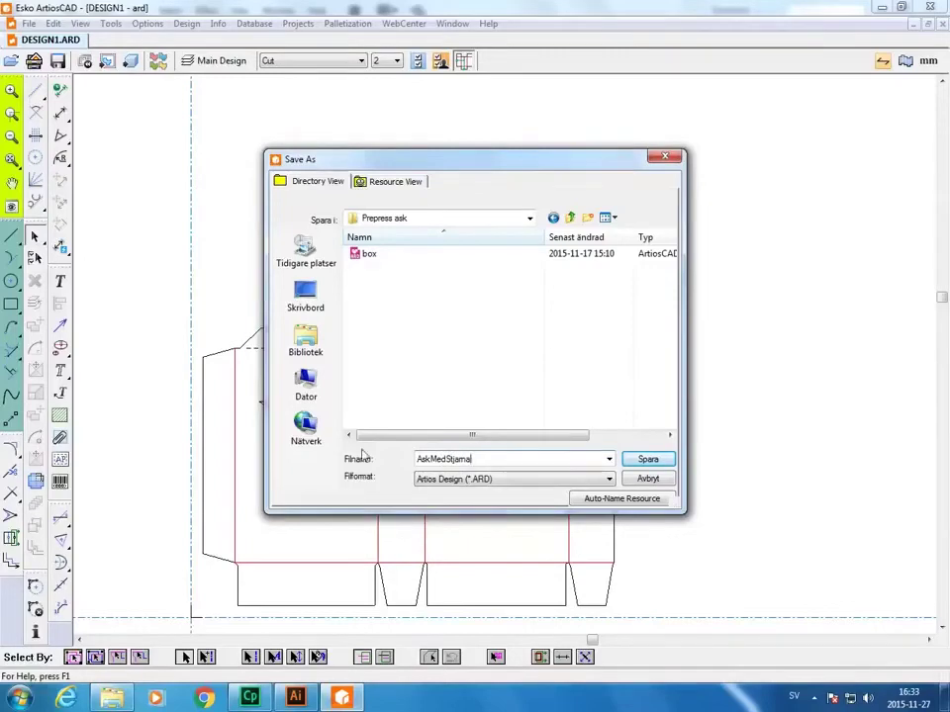
pyautogui.click(655, 458)
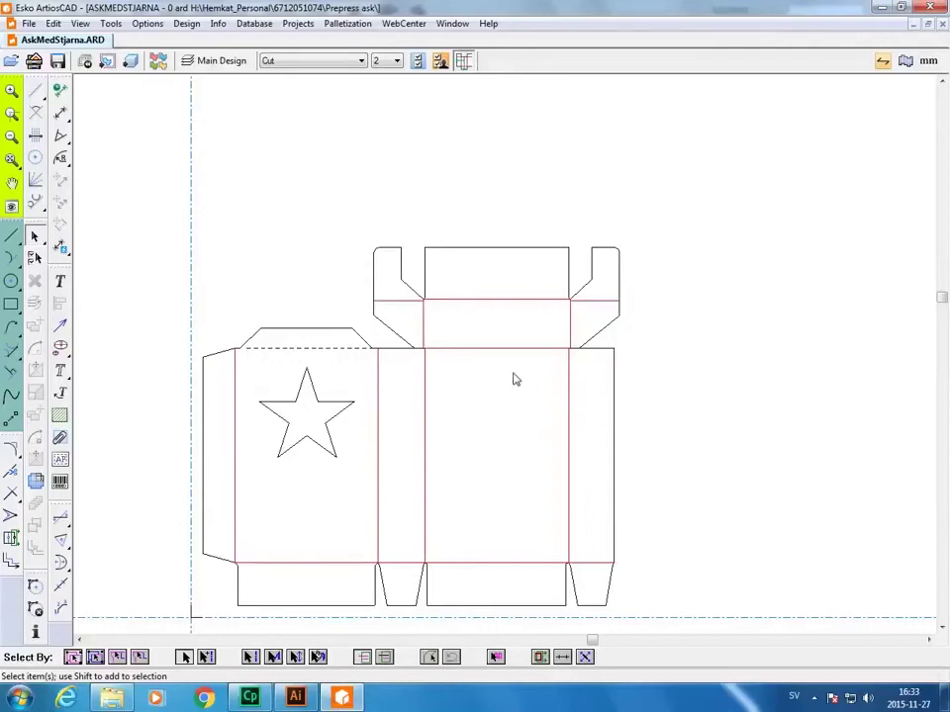
# Step: Launch the Broby Kongsberg XL20 - F/C sample cutting och matris output for the design
pyautogui.click(31, 24)
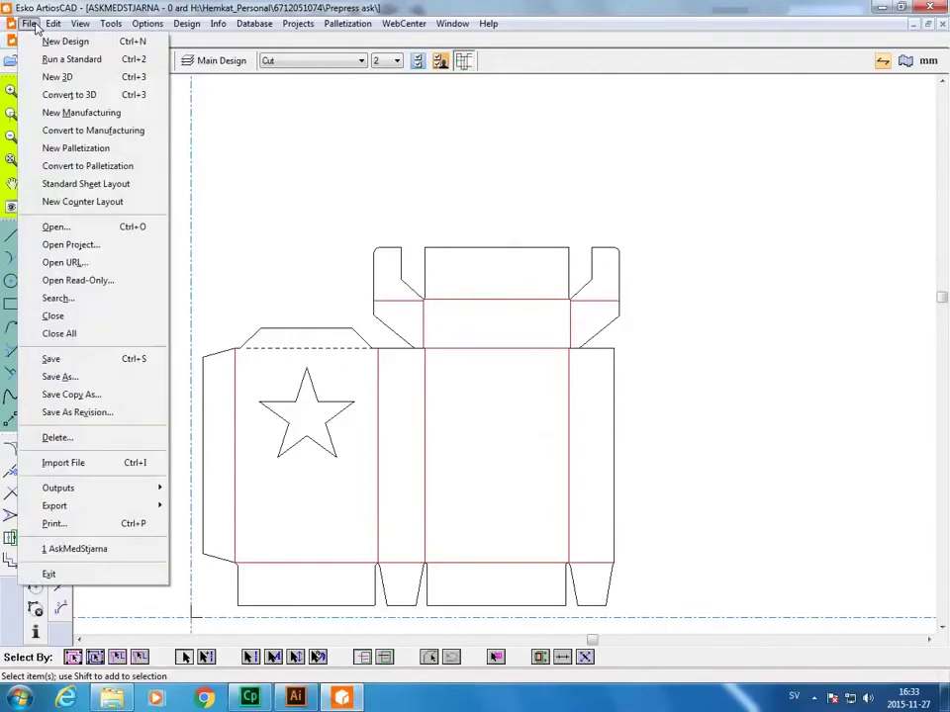
pyautogui.moveTo(71, 367)
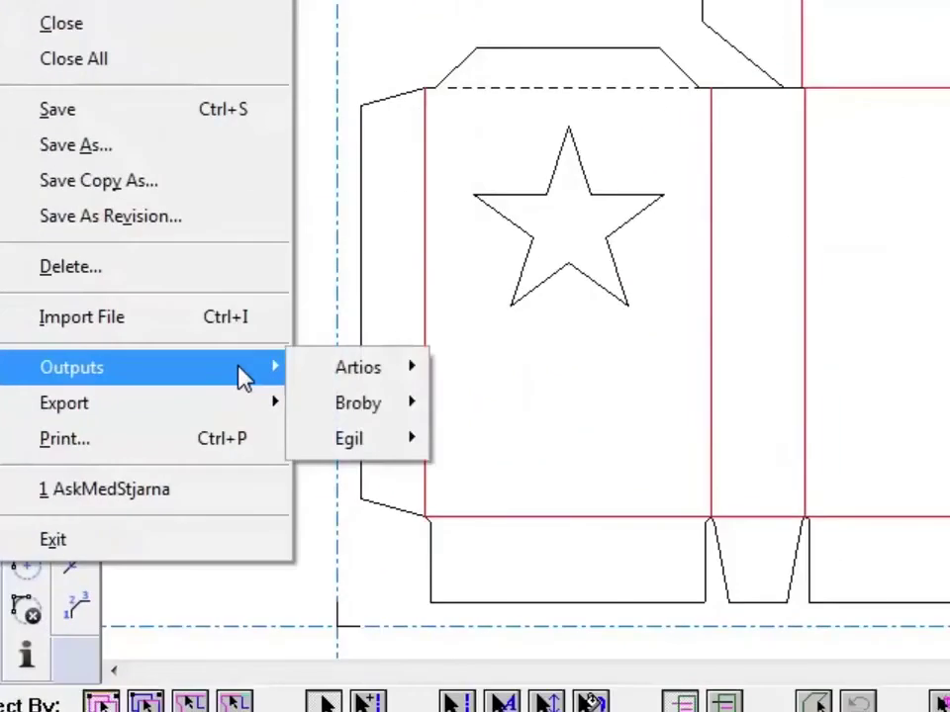
pyautogui.moveTo(357, 403)
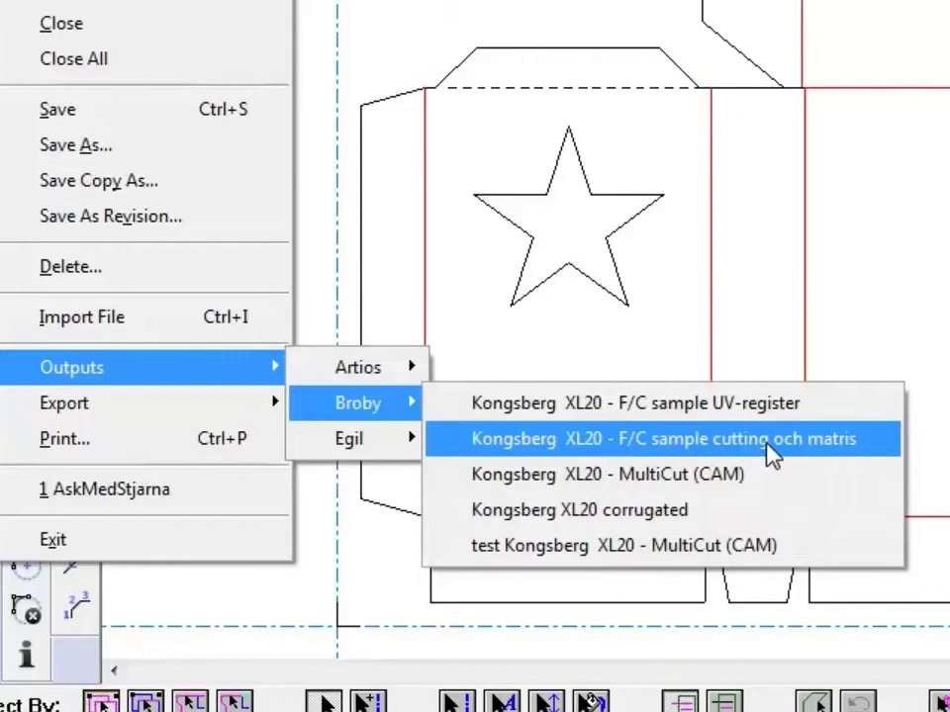
pyautogui.click(773, 456)
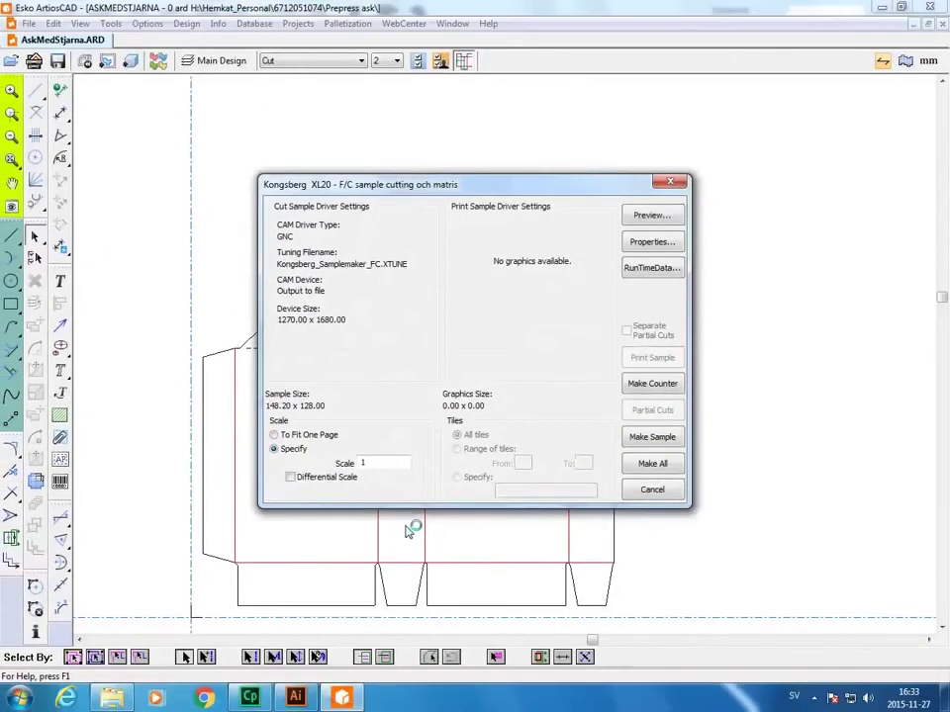
pyautogui.click(650, 387)
pyautogui.click(652, 437)
# Step: Generate the Kongsberg sample cut output and browse to your personal folder under Cam
pyautogui.click(652, 437)
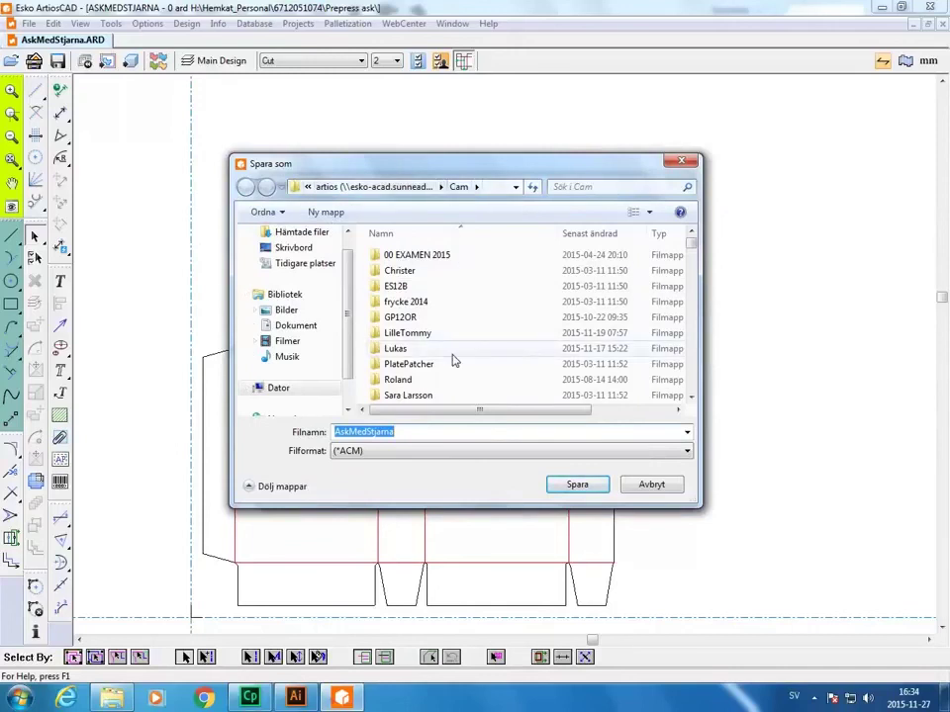
pyautogui.moveTo(395, 349)
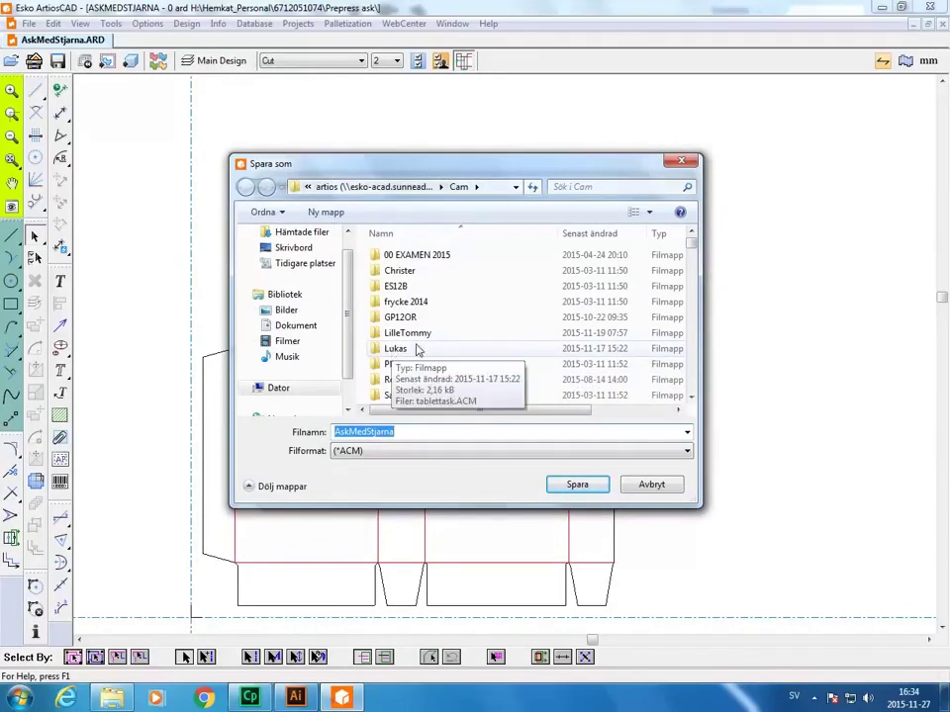
pyautogui.click(691, 396)
pyautogui.click(691, 397)
pyautogui.click(690, 397)
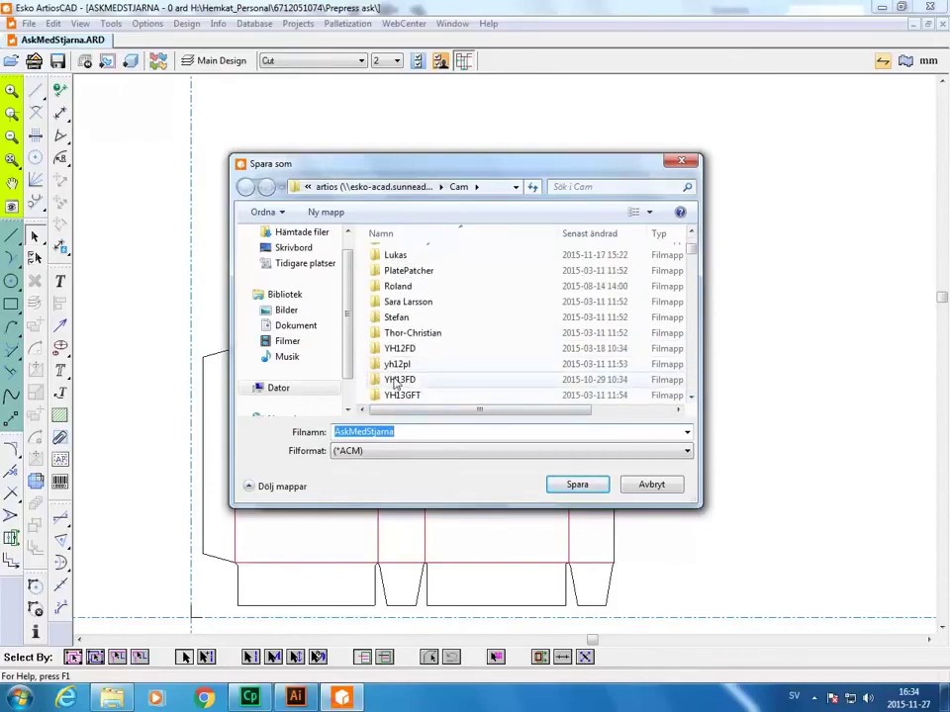
pyautogui.click(692, 234)
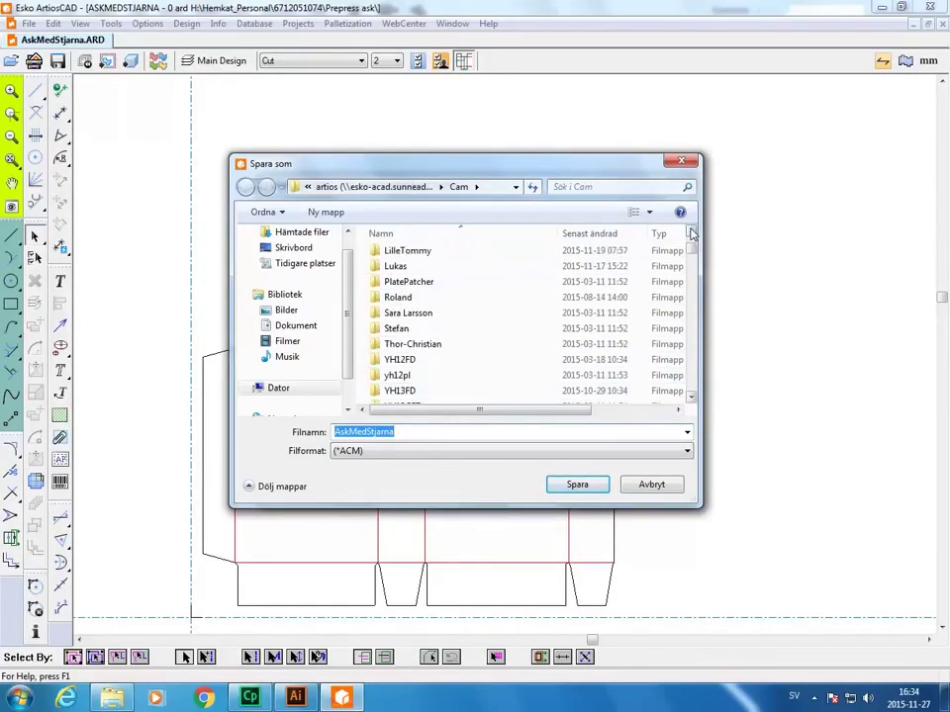
pyautogui.doubleClick(377, 267)
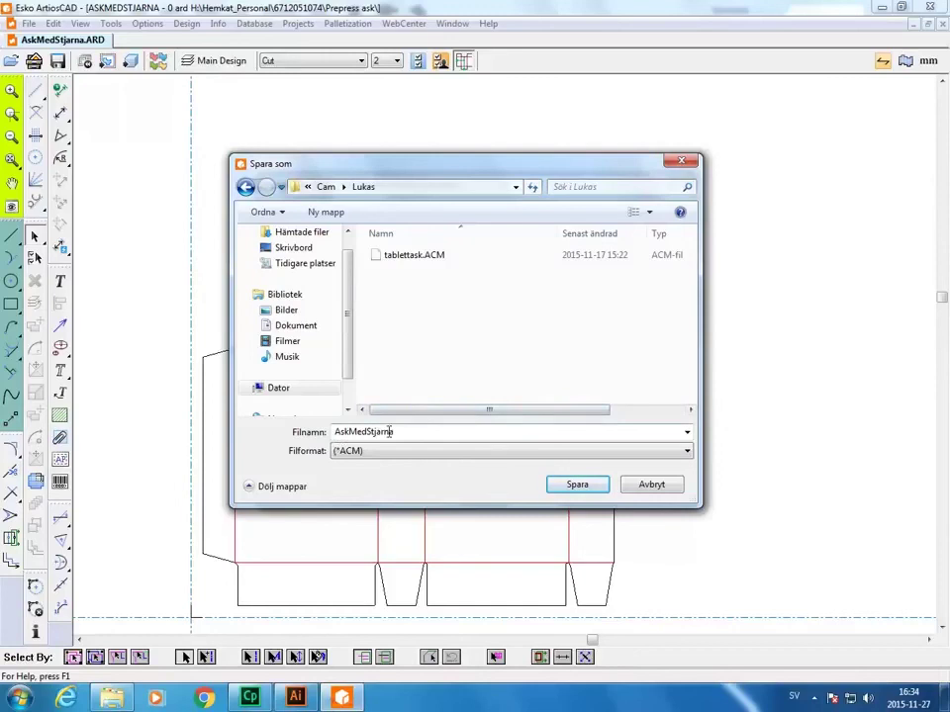
# Step: Save the cut file as AskMedStjarna.ACM, confirm the job setup, and close the Kongsberg dialog
pyautogui.click(579, 486)
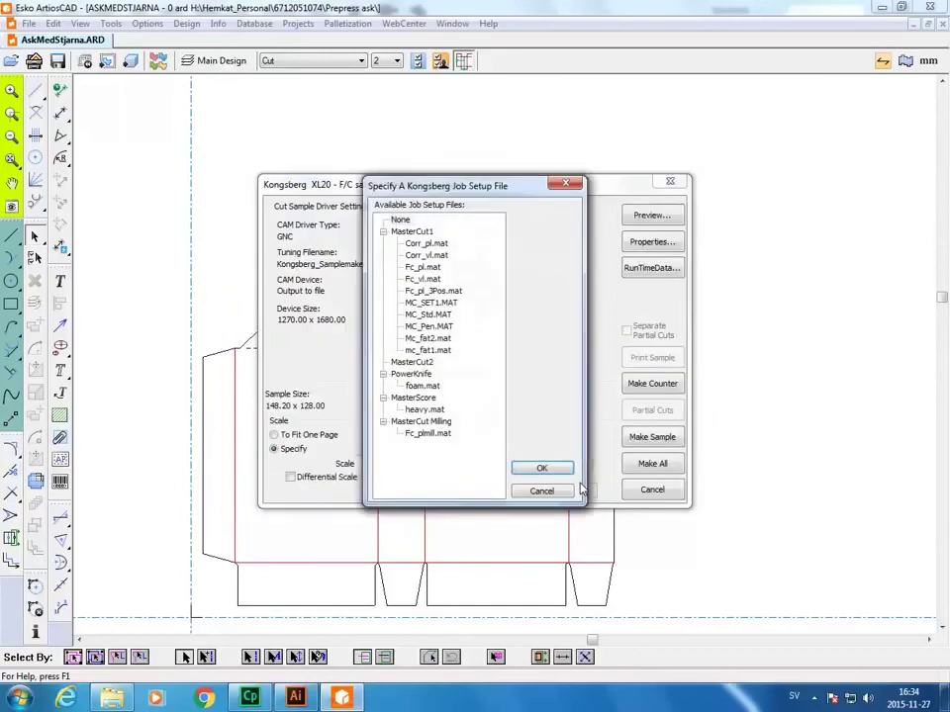
pyautogui.click(544, 469)
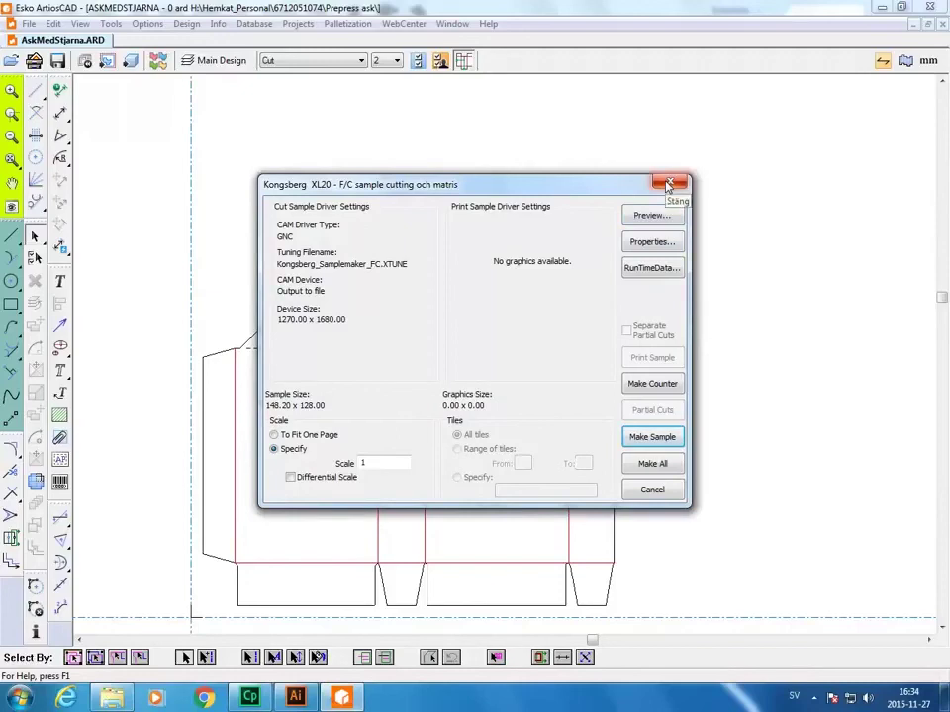
pyautogui.click(667, 184)
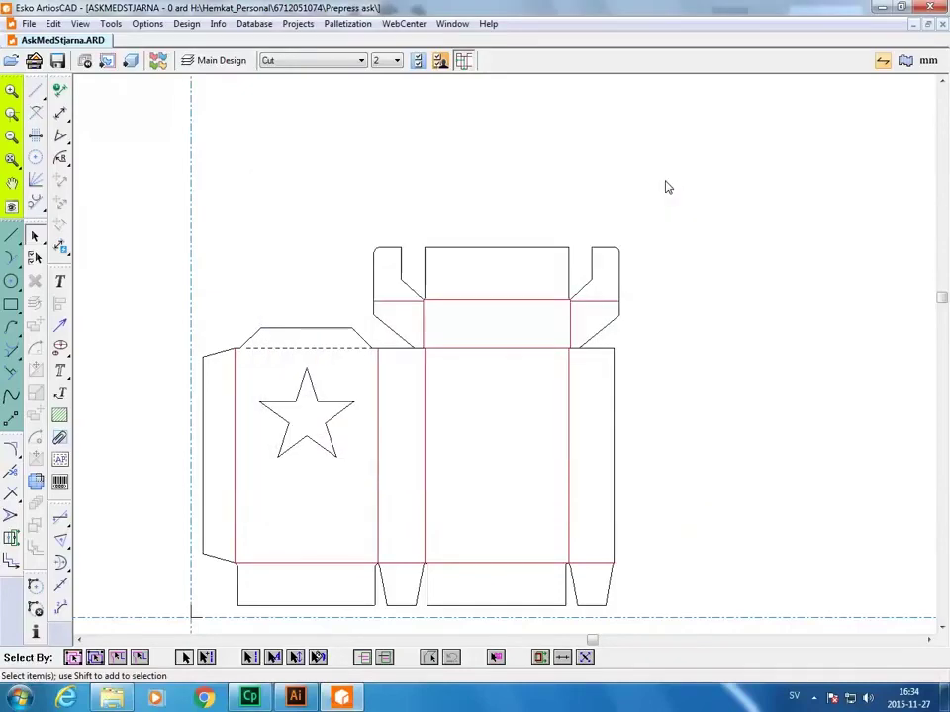